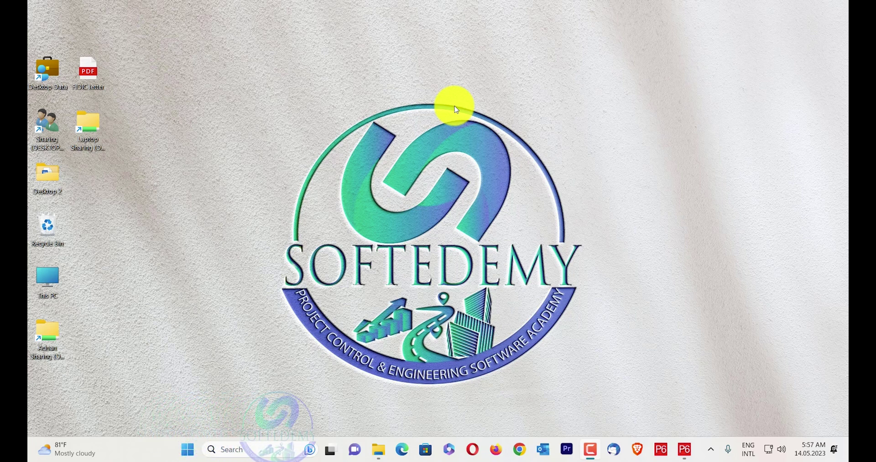
Restore the Primavera P6 schedule window from the taskbar
{"action": "left_click", "coordinate": [680, 448]}
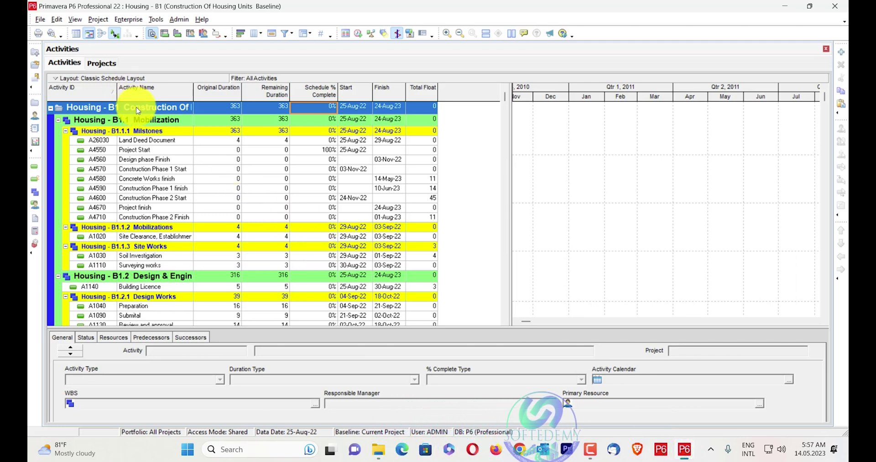
Open the activity table's grouping and sorting settings and close them unchanged
{"action": "right_click", "coordinate": [181, 159]}
{"action": "left_click", "coordinate": [258, 371]}
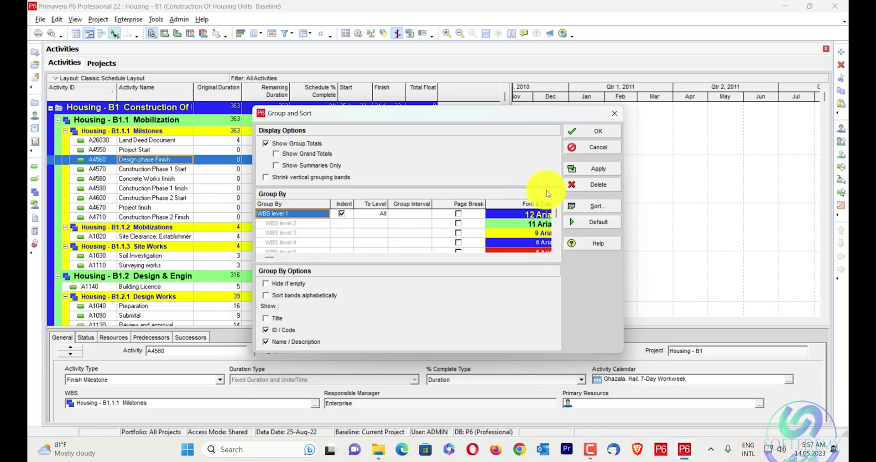
{"action": "left_click", "coordinate": [612, 115]}
Collapse the activity table to WBS Level 2 bands
{"action": "right_click", "coordinate": [287, 189]}
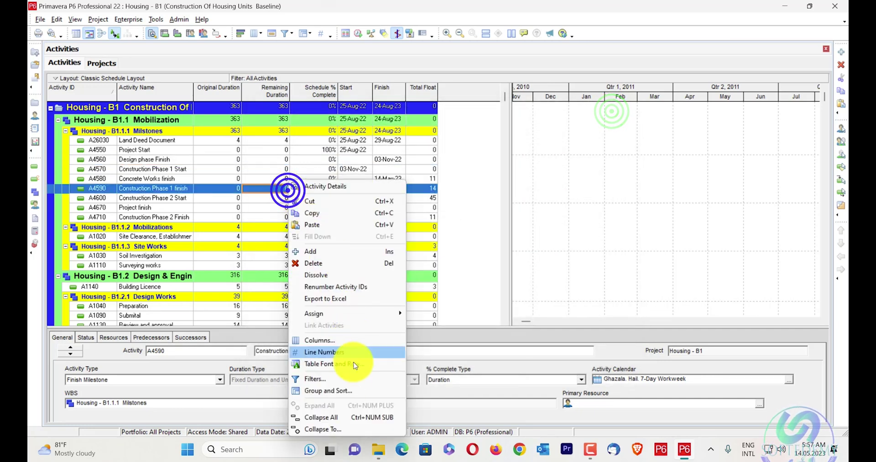
{"action": "left_click", "coordinate": [354, 429]}
{"action": "left_click", "coordinate": [428, 215]}
{"action": "scroll", "coordinate": [414, 221], "scroll_direction": "up", "scroll_amount": 2}
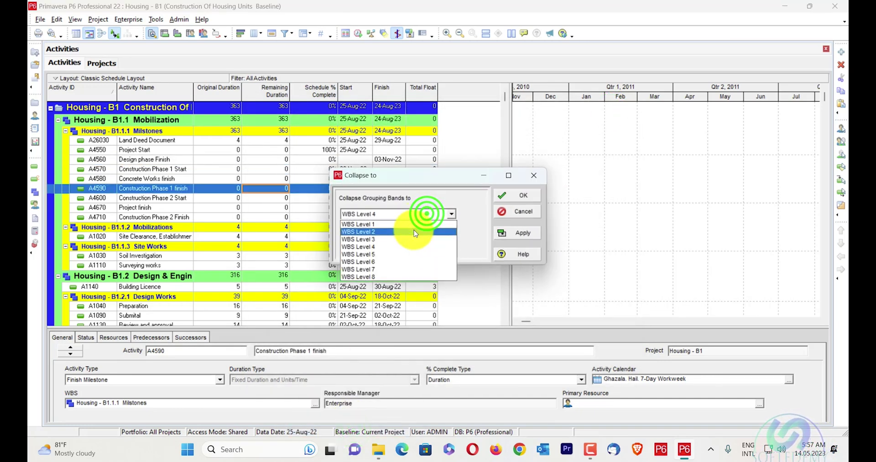
{"action": "left_click", "coordinate": [413, 230]}
{"action": "left_click", "coordinate": [522, 237]}
{"action": "left_click", "coordinate": [518, 195]}
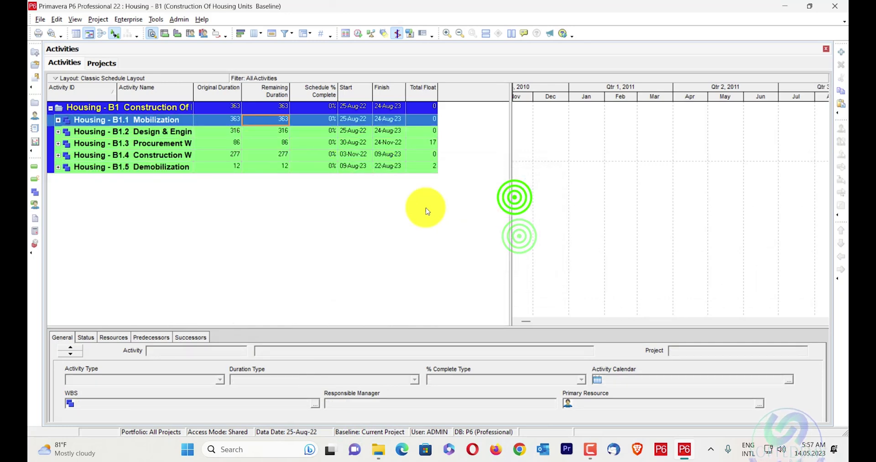
Expand the table back out to WBS Level 5 bands
{"action": "right_click", "coordinate": [224, 153]}
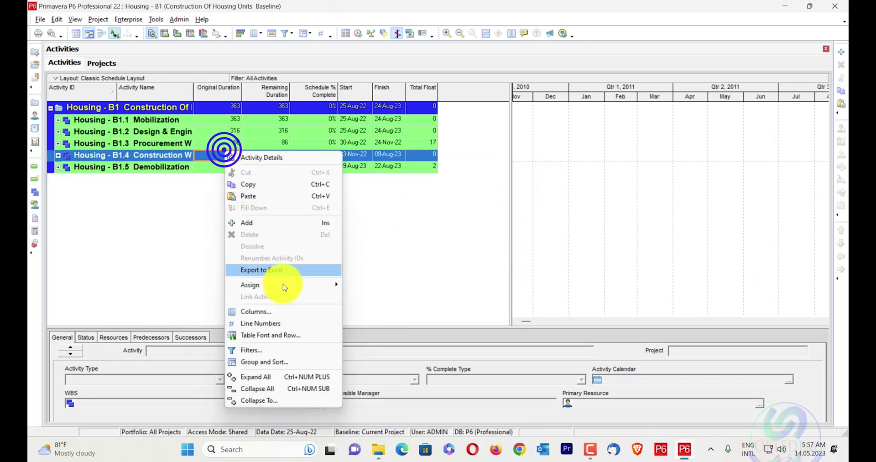
{"action": "left_click", "coordinate": [285, 401]}
{"action": "left_click", "coordinate": [406, 224]}
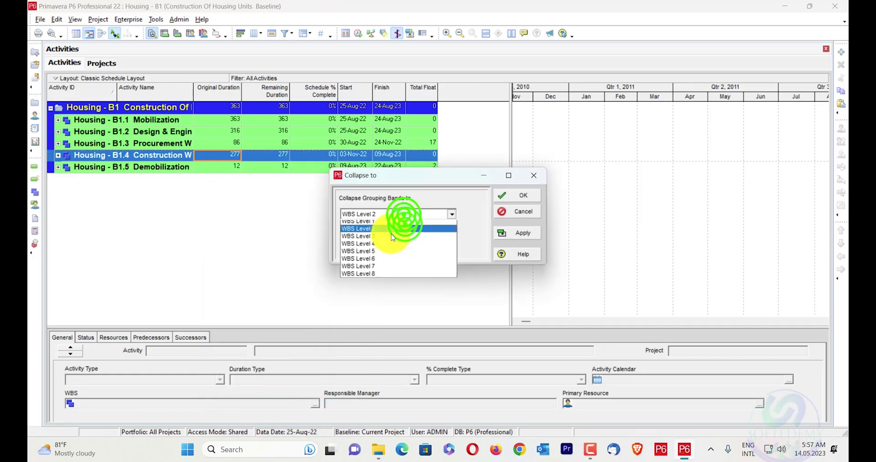
{"action": "left_click", "coordinate": [387, 253]}
{"action": "left_click", "coordinate": [504, 235]}
{"action": "left_click", "coordinate": [518, 195]}
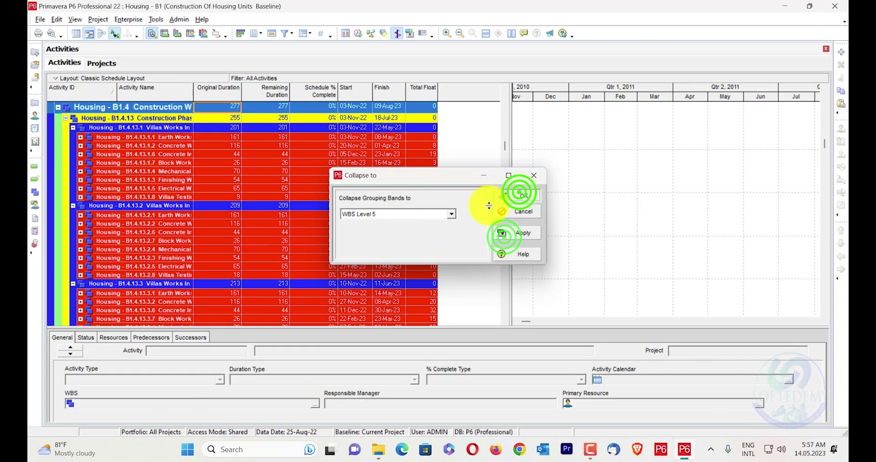
Expand all bands to show every activity, then open Windows search
{"action": "scroll", "coordinate": [274, 238], "scroll_direction": "down", "scroll_amount": 12}
{"action": "right_click", "coordinate": [280, 224]}
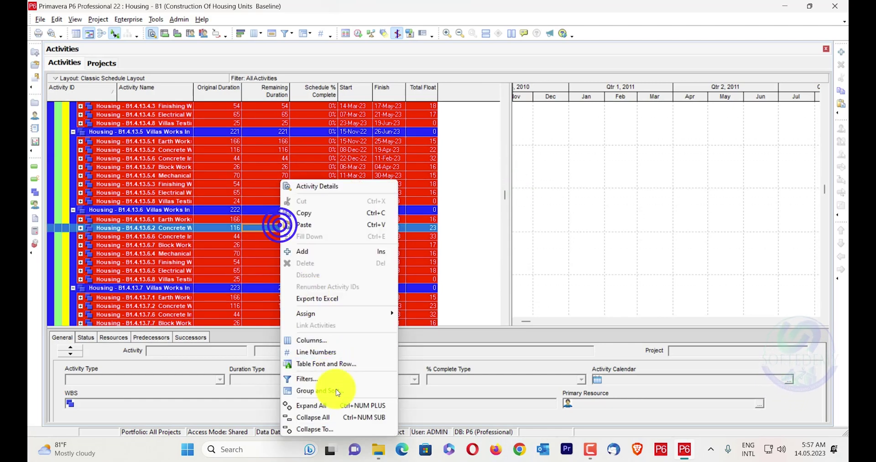
{"action": "left_click", "coordinate": [335, 403]}
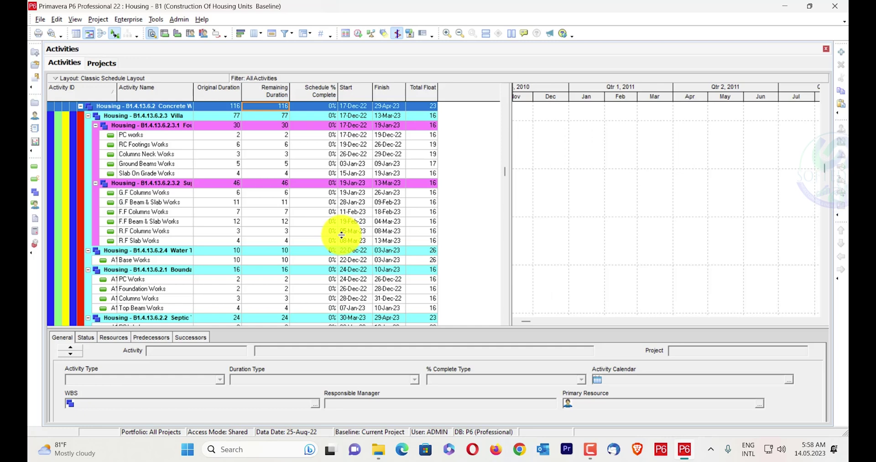
{"action": "left_click", "coordinate": [283, 446]}
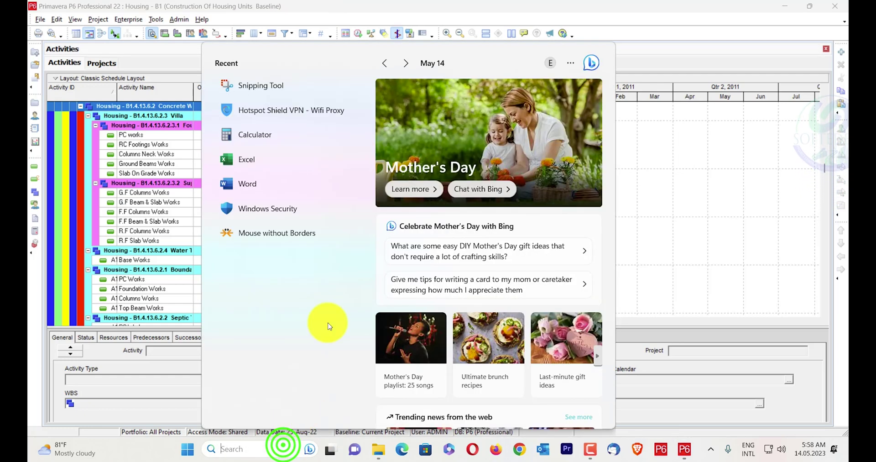
Start a blank Excel workbook and paste the full P6 activity table at A1
{"action": "left_click", "coordinate": [282, 168]}
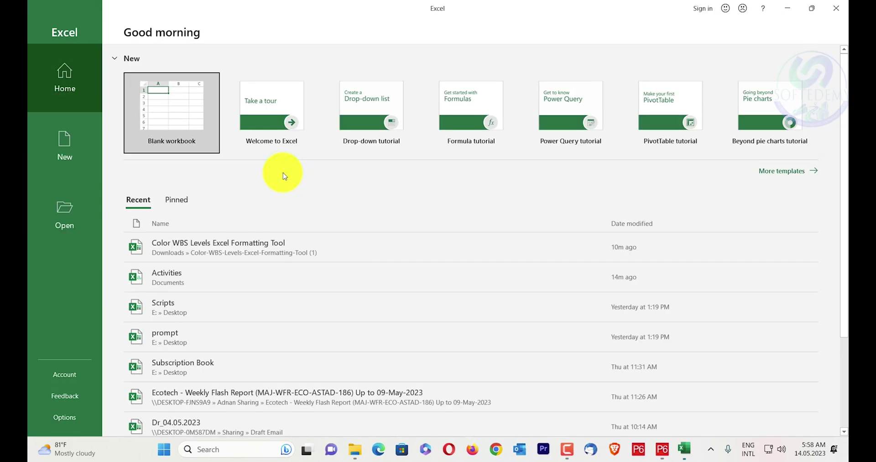
{"action": "left_click", "coordinate": [202, 109]}
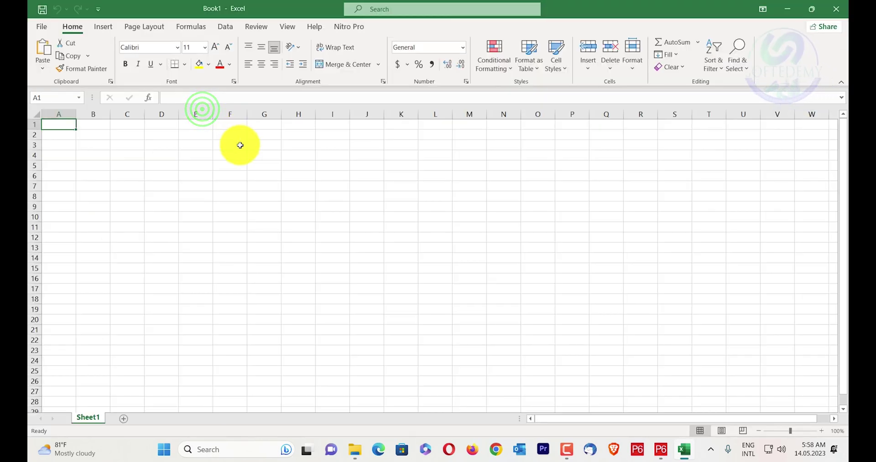
{"action": "key", "text": "alt+Tab"}
{"action": "scroll", "coordinate": [205, 156], "scroll_direction": "up", "scroll_amount": 5}
{"action": "left_click_drag", "start_coordinate": [506, 173], "coordinate": [499, 84]}
{"action": "key", "text": "ctrl+a"}
{"action": "key", "text": "ctrl+c"}
{"action": "key", "text": "alt+Tab"}
{"action": "key", "text": "ctrl+v"}
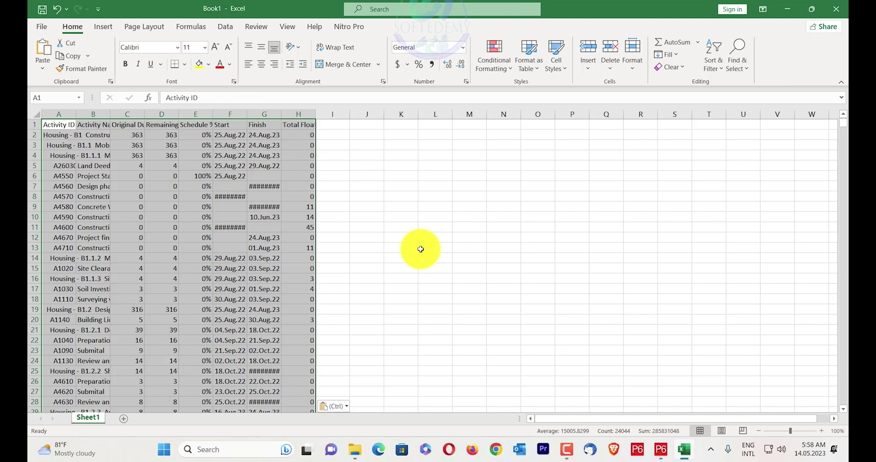
Autofit the columns so full activity names show, and select project title row 2
{"action": "double_click", "coordinate": [110, 114]}
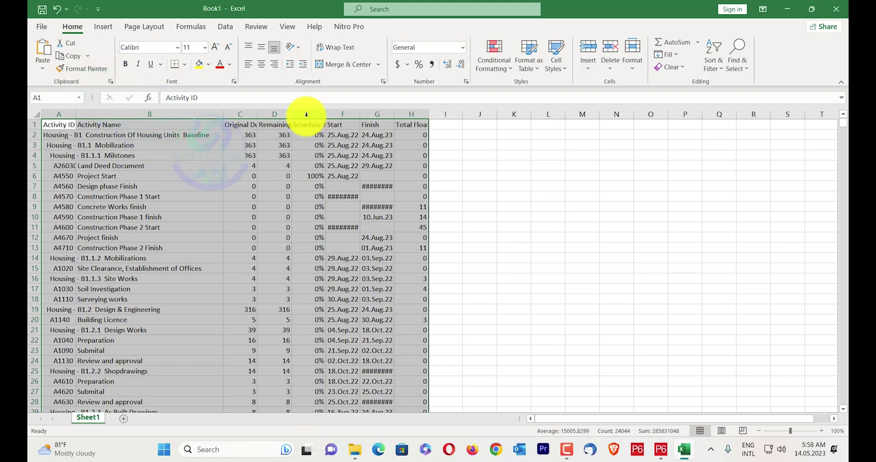
{"action": "left_click", "coordinate": [204, 154]}
{"action": "left_click_drag", "start_coordinate": [59, 132], "coordinate": [517, 138]}
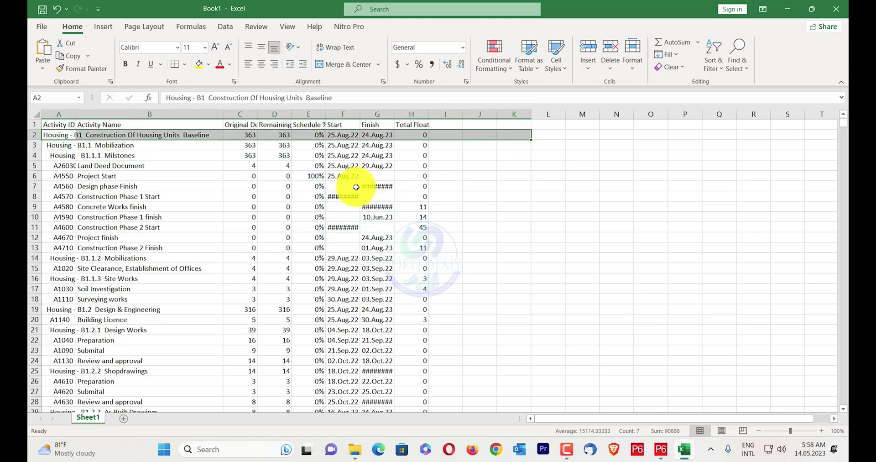
{"action": "key", "text": "alt+Tab"}
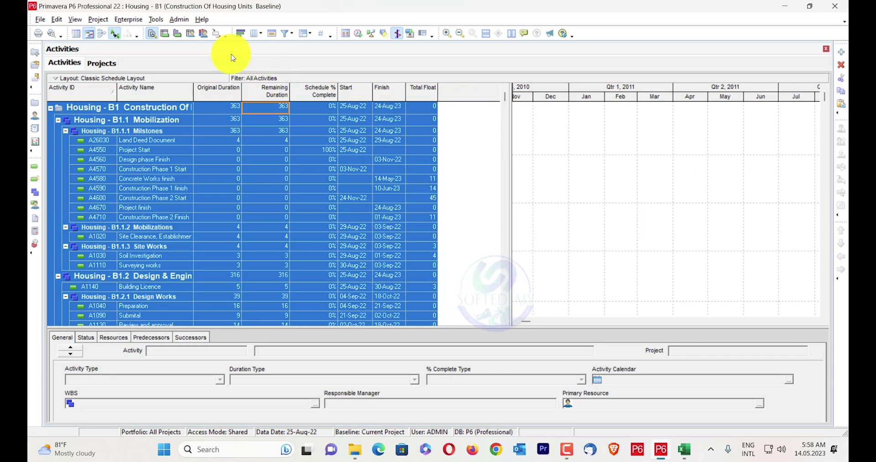
Start a new Report Wizard report with Activities as the subject area
{"action": "left_click", "coordinate": [155, 20]}
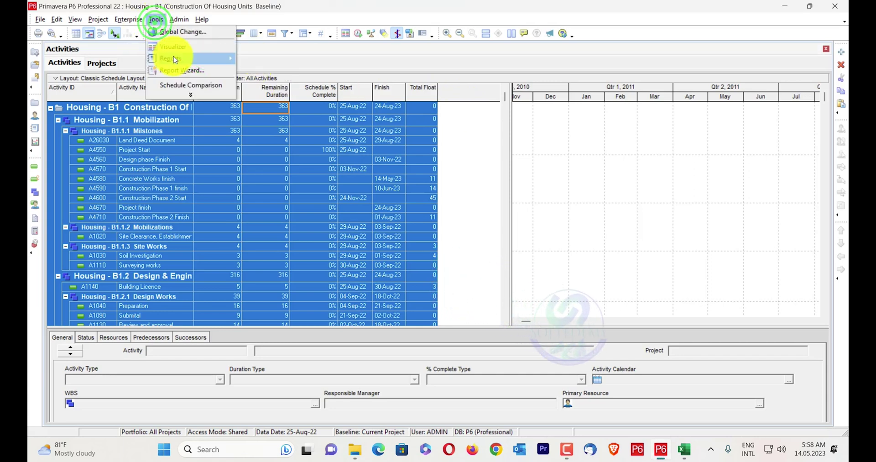
{"action": "left_click", "coordinate": [180, 69]}
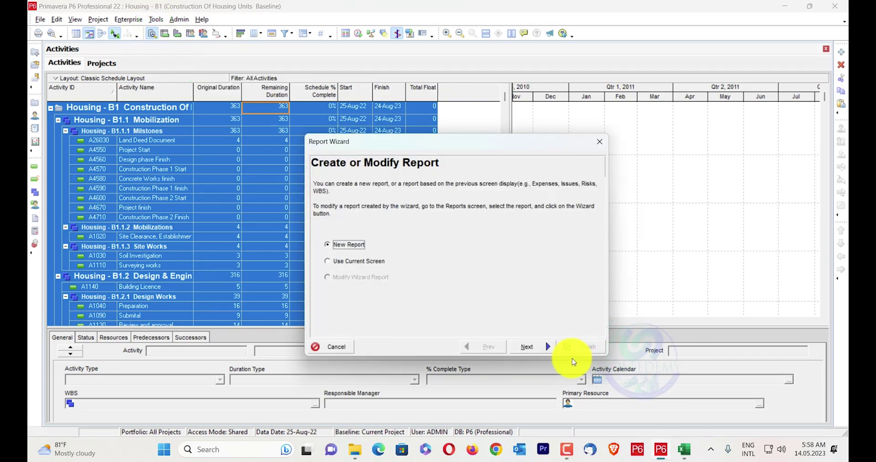
{"action": "left_click", "coordinate": [531, 346]}
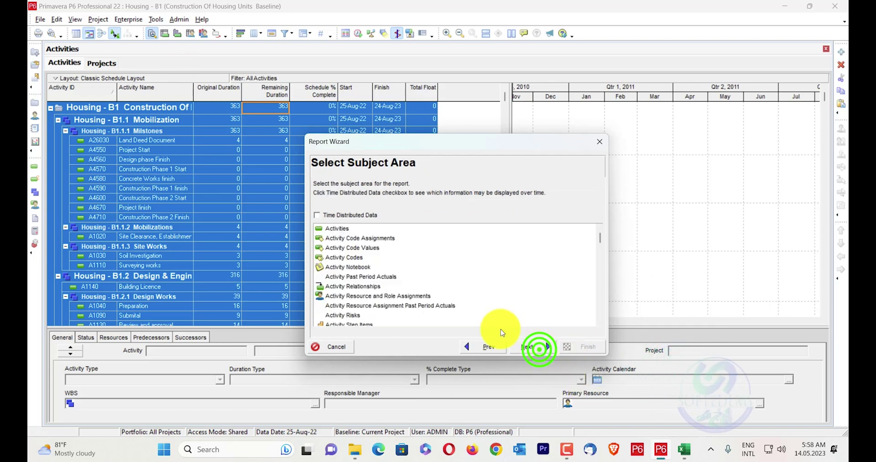
{"action": "left_click", "coordinate": [340, 228]}
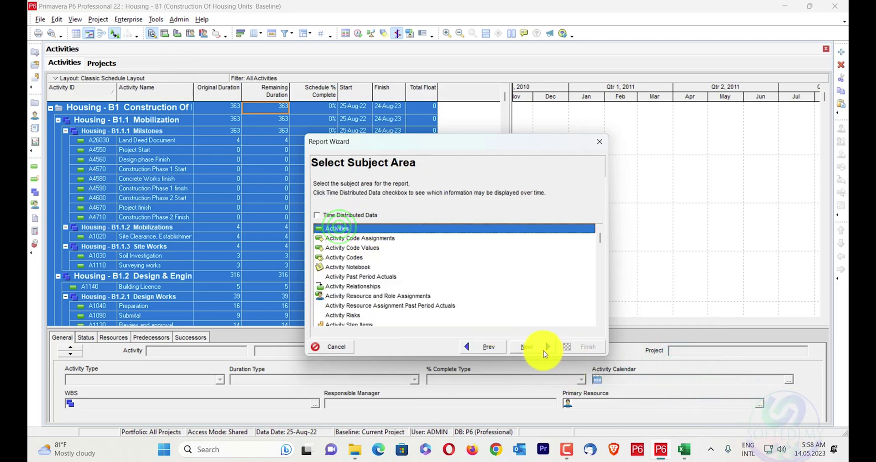
{"action": "left_click", "coordinate": [543, 351]}
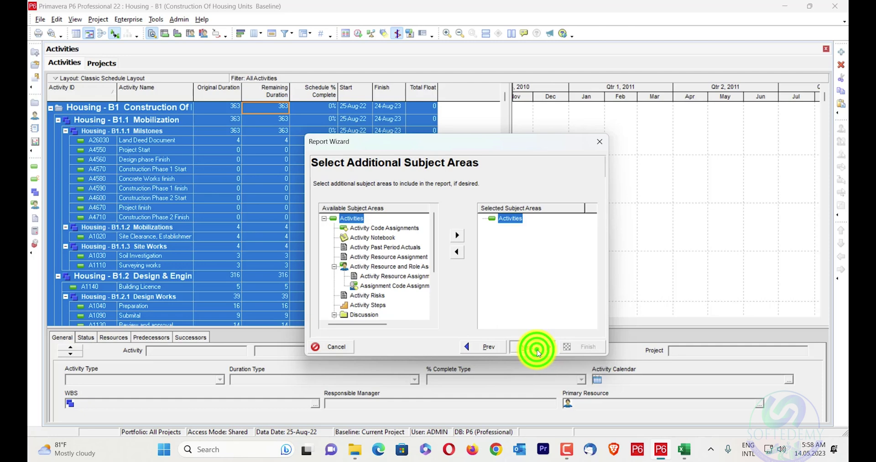
{"action": "left_click", "coordinate": [537, 350]}
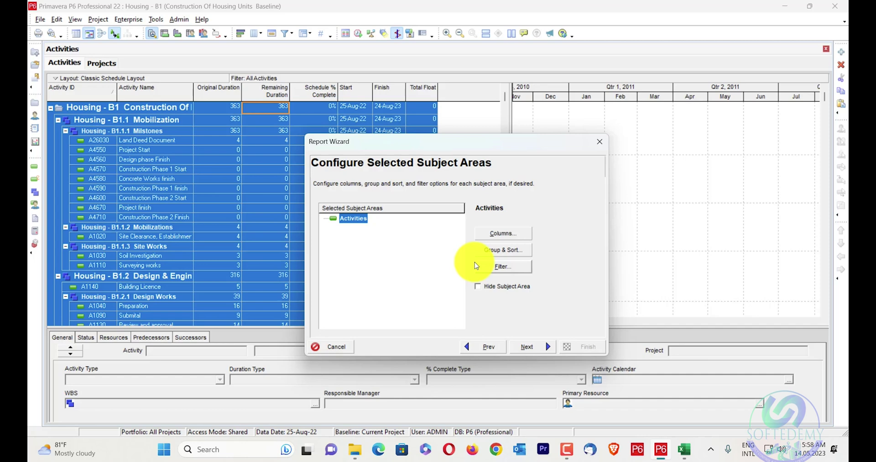
Group the report rows by WBS
{"action": "left_click", "coordinate": [503, 250]}
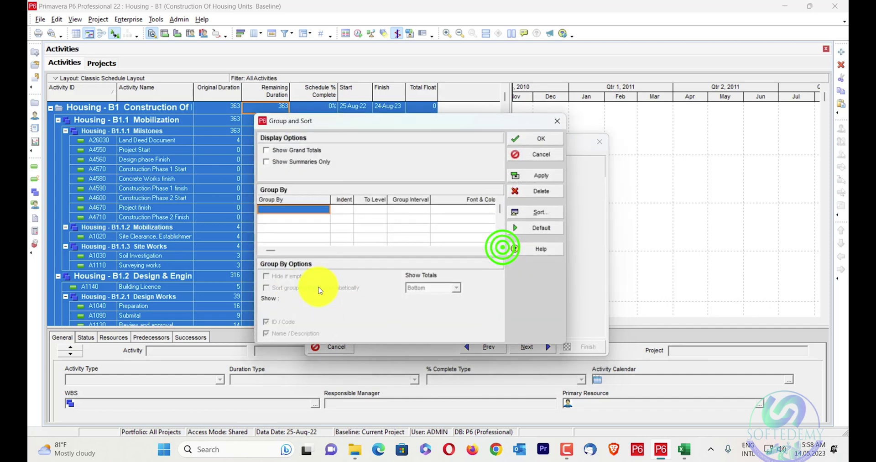
{"action": "left_click", "coordinate": [299, 213]}
{"action": "scroll", "coordinate": [292, 297], "scroll_direction": "down", "scroll_amount": 15}
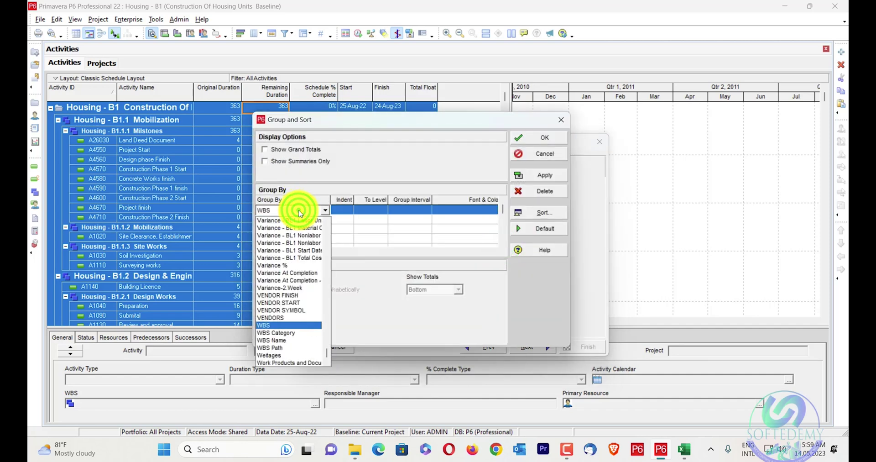
{"action": "left_click", "coordinate": [281, 326]}
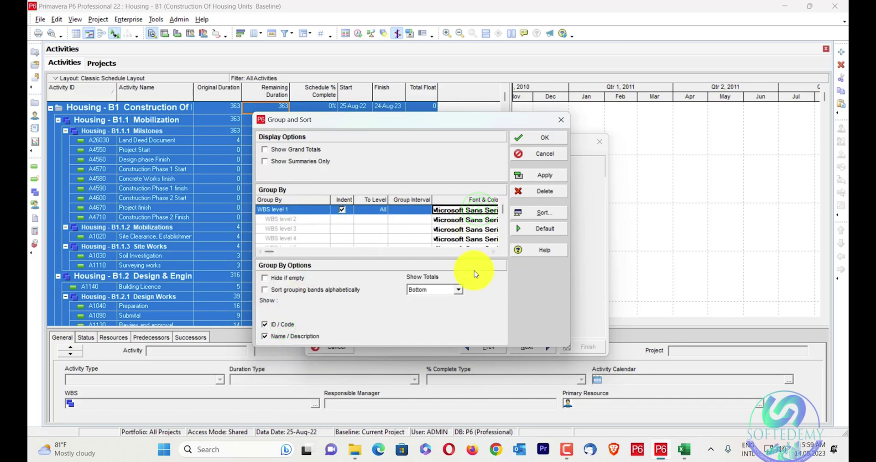
{"action": "left_click", "coordinate": [539, 140]}
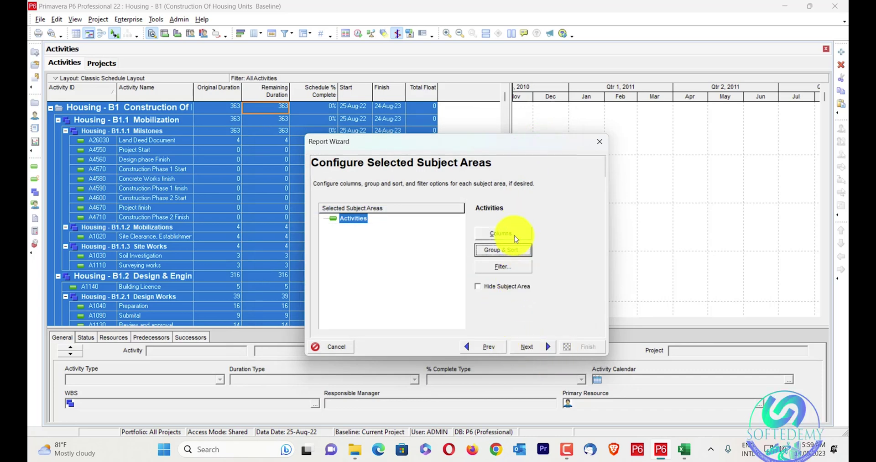
Add the Finish date column to the report from the Dates group
{"action": "left_click", "coordinate": [514, 236]}
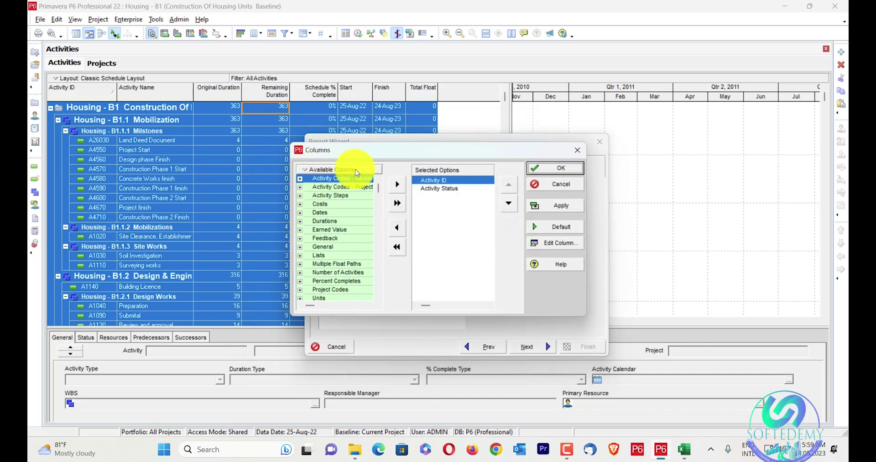
{"action": "left_click", "coordinate": [300, 221]}
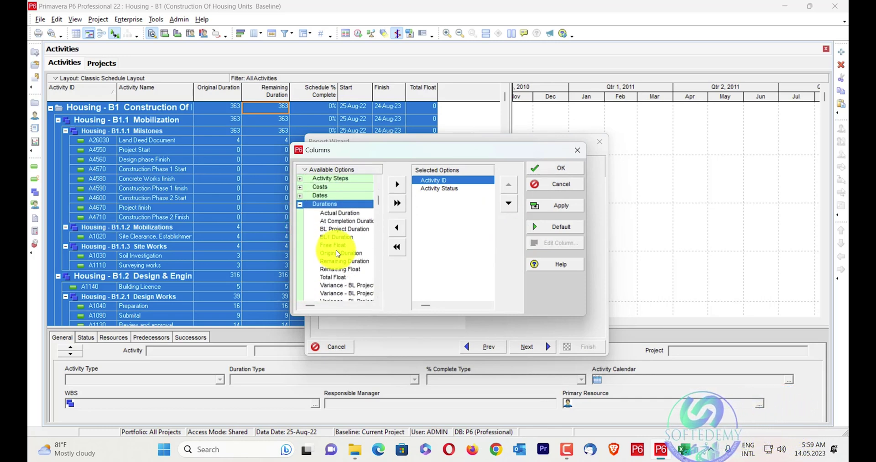
{"action": "scroll", "coordinate": [341, 250], "scroll_direction": "down", "scroll_amount": 1}
{"action": "scroll", "coordinate": [346, 244], "scroll_direction": "up", "scroll_amount": 2}
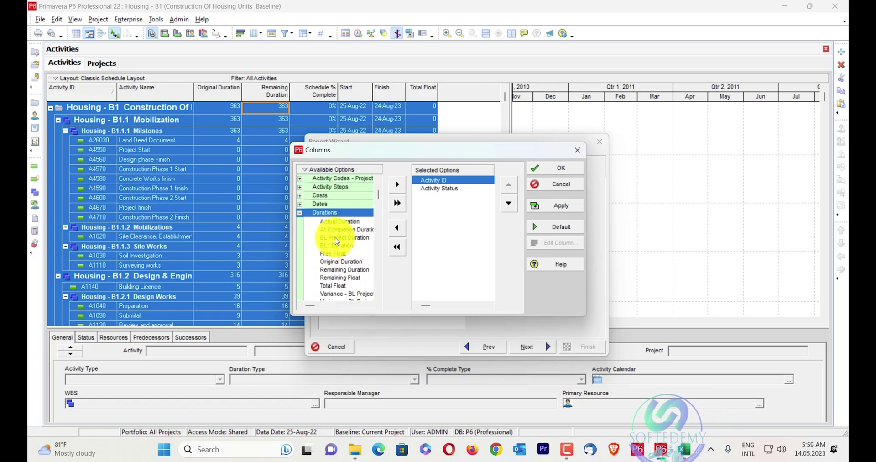
{"action": "scroll", "coordinate": [313, 228], "scroll_direction": "down", "scroll_amount": 1}
{"action": "left_click", "coordinate": [299, 187]}
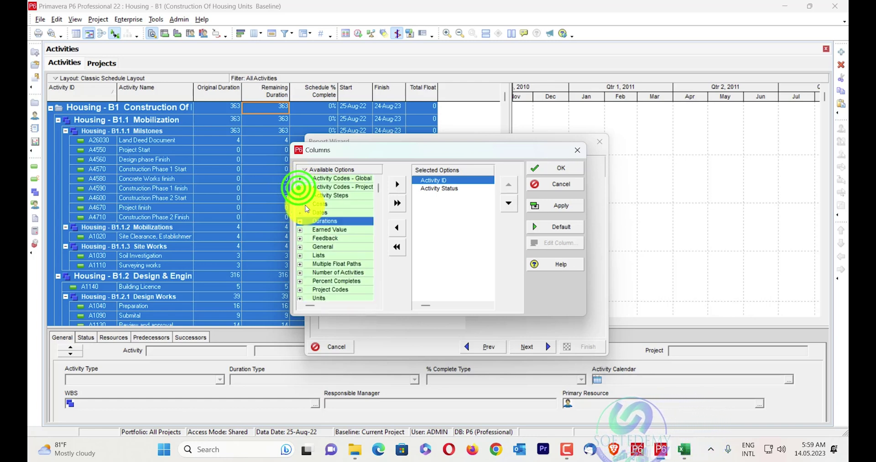
{"action": "left_click", "coordinate": [300, 212]}
{"action": "scroll", "coordinate": [324, 256], "scroll_direction": "down", "scroll_amount": 2}
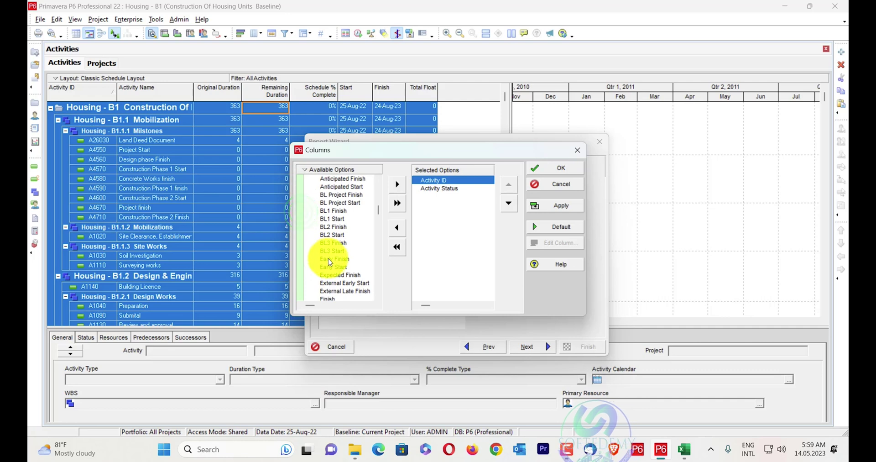
{"action": "scroll", "coordinate": [320, 273], "scroll_direction": "down", "scroll_amount": 1}
{"action": "left_click", "coordinate": [326, 275]}
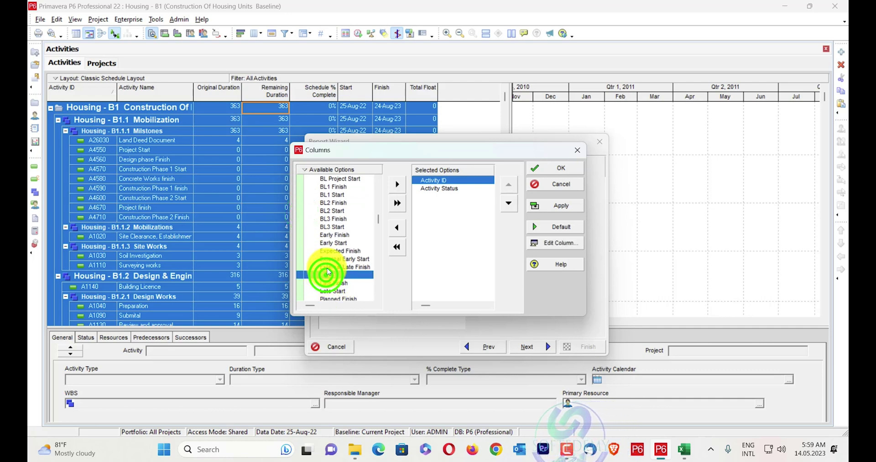
{"action": "left_click", "coordinate": [392, 187]}
Add the Start date column and confirm the report's column list
{"action": "scroll", "coordinate": [309, 233], "scroll_direction": "up", "scroll_amount": 2}
{"action": "scroll", "coordinate": [307, 230], "scroll_direction": "up", "scroll_amount": 1}
{"action": "scroll", "coordinate": [310, 237], "scroll_direction": "down", "scroll_amount": 7}
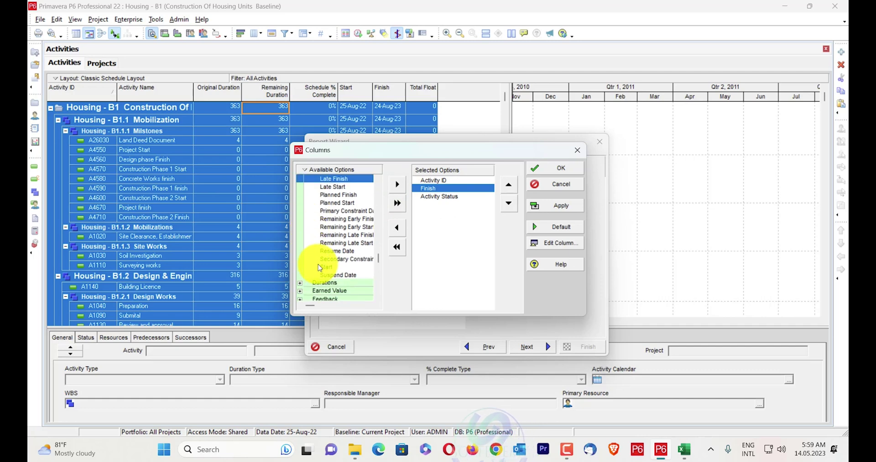
{"action": "left_click", "coordinate": [322, 266]}
{"action": "left_click", "coordinate": [397, 185]}
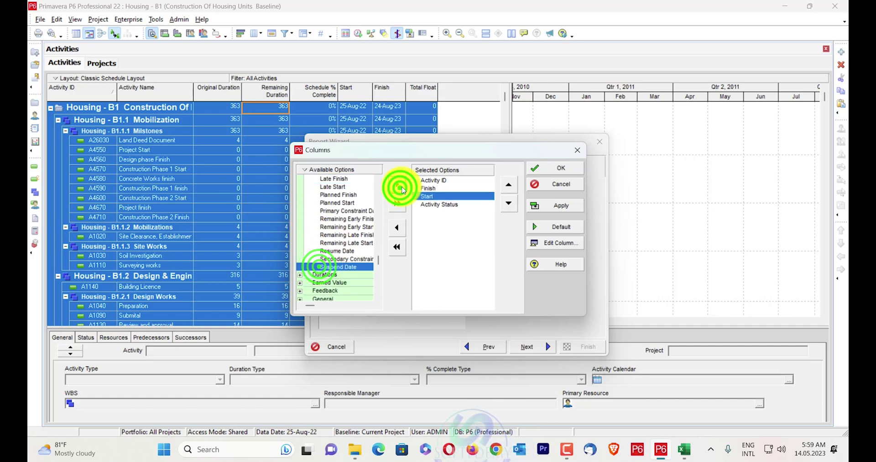
{"action": "left_click", "coordinate": [578, 172]}
{"action": "left_click", "coordinate": [536, 347]}
Run the report as a delimited text file, overwriting Activities.csv
{"action": "left_click", "coordinate": [527, 347]}
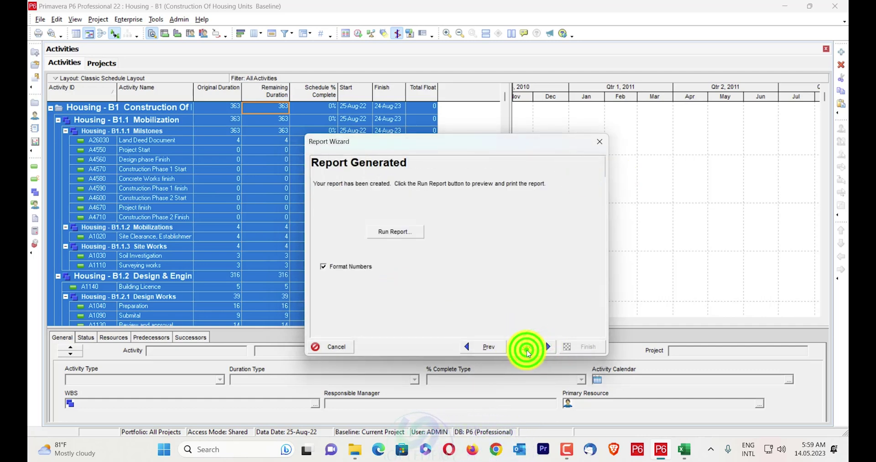
{"action": "left_click", "coordinate": [404, 236]}
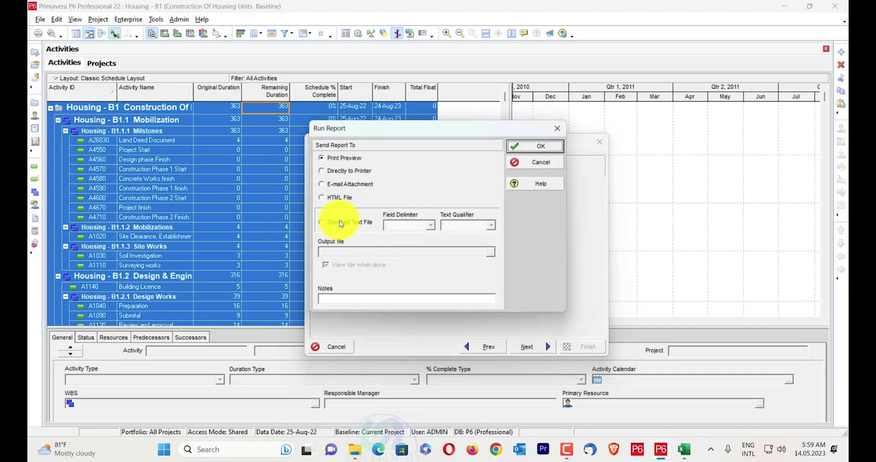
{"action": "left_click", "coordinate": [340, 226]}
{"action": "left_click", "coordinate": [553, 146]}
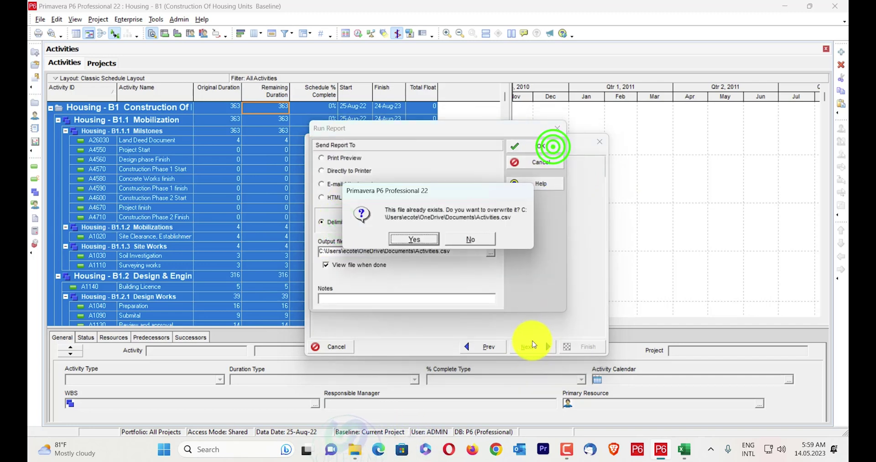
{"action": "left_click", "coordinate": [414, 238]}
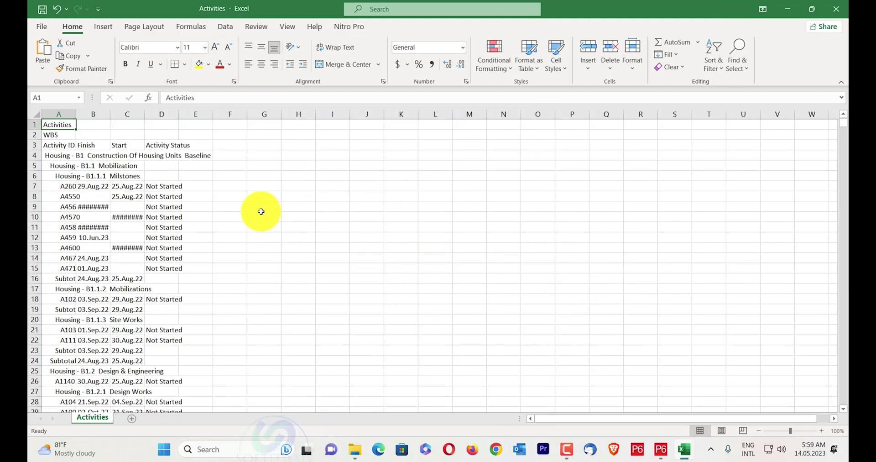
Autofit columns B and A and drag column D wider on the Activities sheet
{"action": "left_click", "coordinate": [266, 199]}
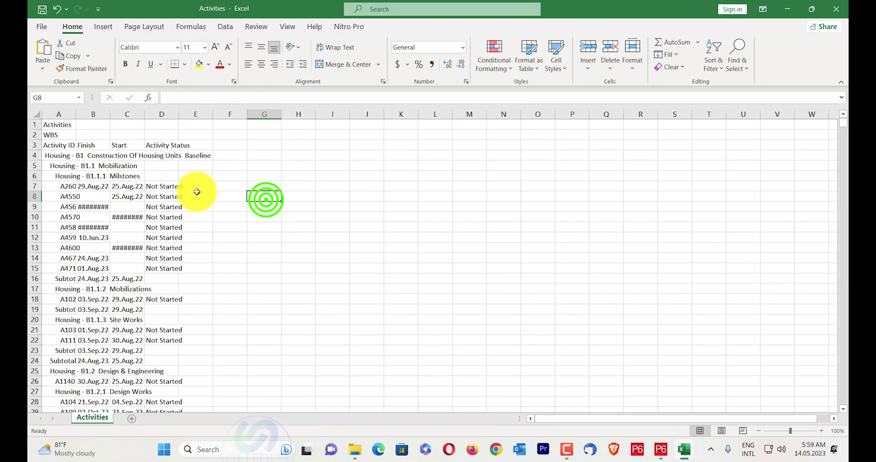
{"action": "double_click", "coordinate": [109, 114]}
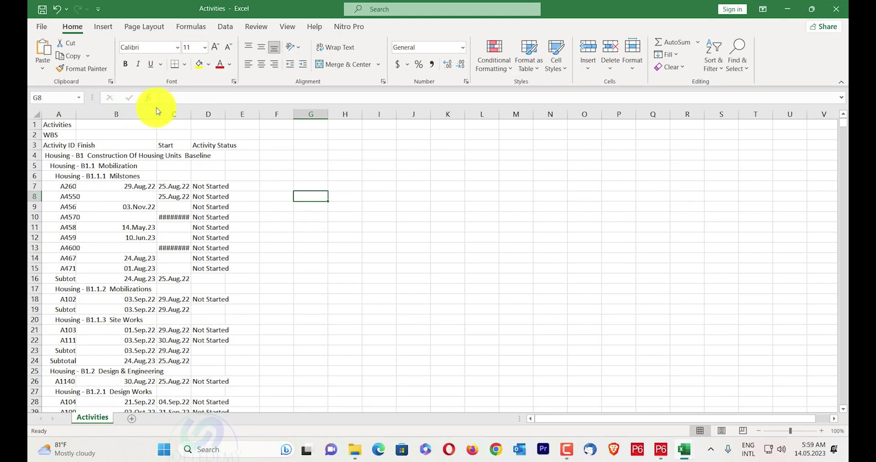
{"action": "double_click", "coordinate": [76, 114]}
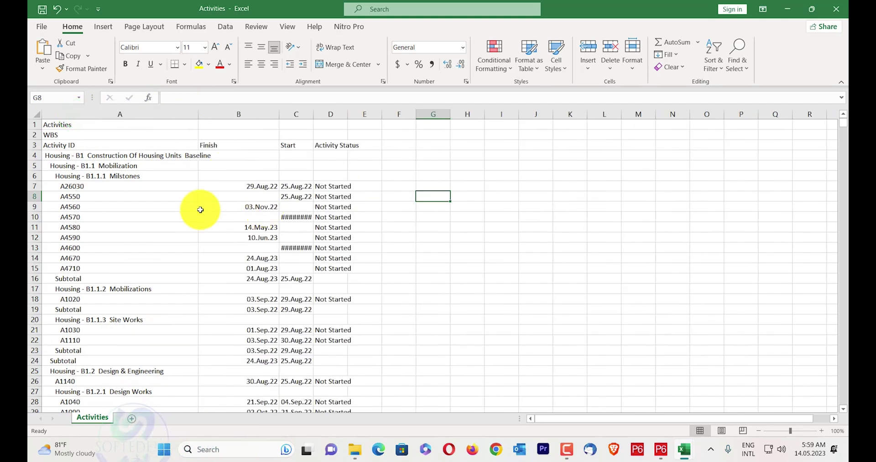
{"action": "scroll", "coordinate": [326, 235], "scroll_direction": "down", "scroll_amount": 17}
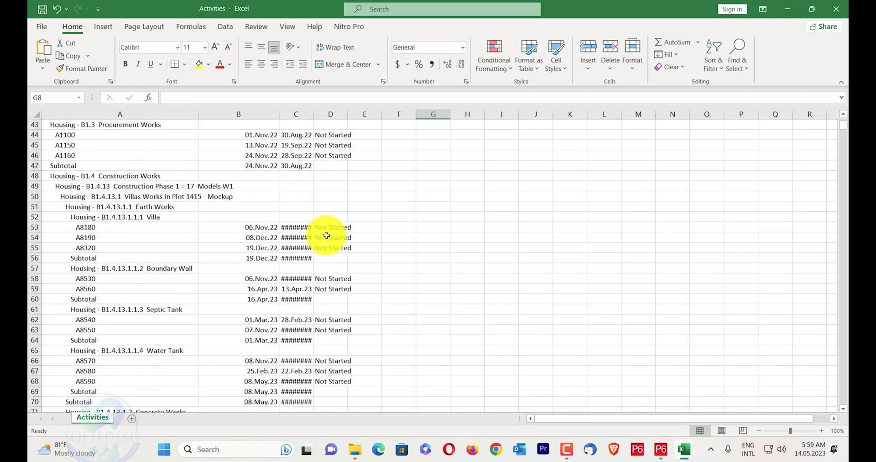
{"action": "scroll", "coordinate": [327, 235], "scroll_direction": "up", "scroll_amount": 17}
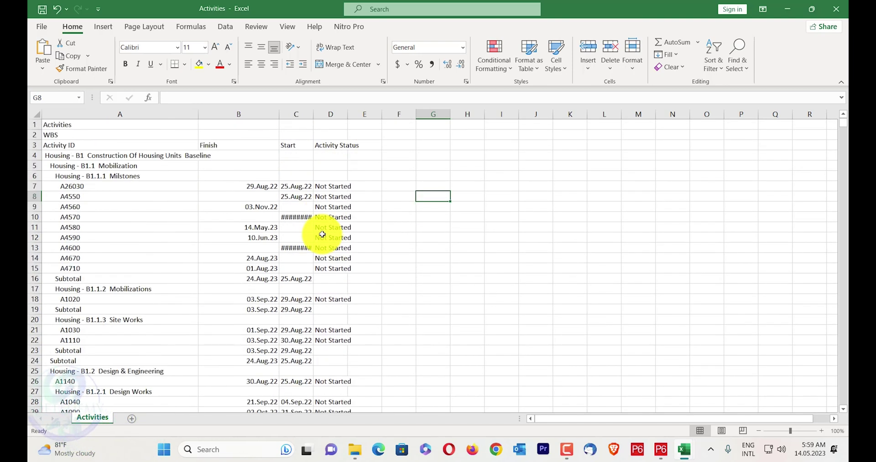
{"action": "left_click_drag", "start_coordinate": [345, 114], "coordinate": [464, 95]}
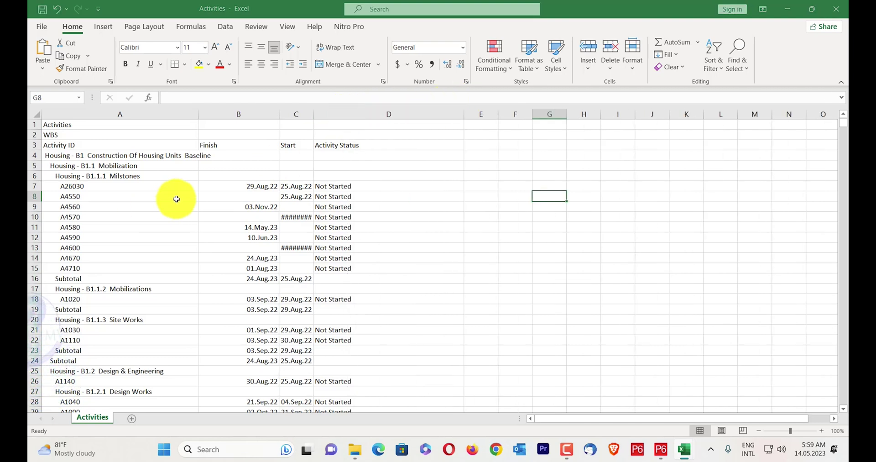
{"action": "key", "text": "alt+Tab"}
Go back in the wizard and add the Activity Name column to the report
{"action": "left_click", "coordinate": [663, 453]}
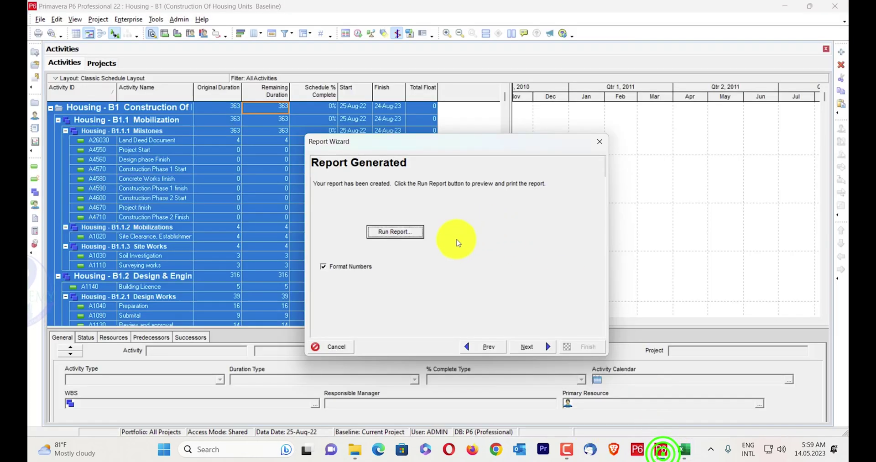
{"action": "left_click", "coordinate": [487, 346]}
{"action": "left_click", "coordinate": [486, 347]}
{"action": "left_click", "coordinate": [518, 229]}
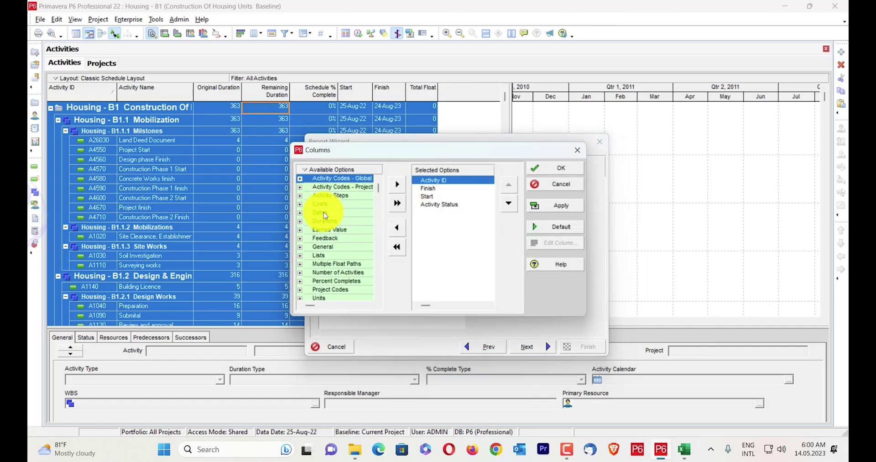
{"action": "scroll", "coordinate": [326, 215], "scroll_direction": "down", "scroll_amount": 1}
{"action": "left_click", "coordinate": [300, 230]}
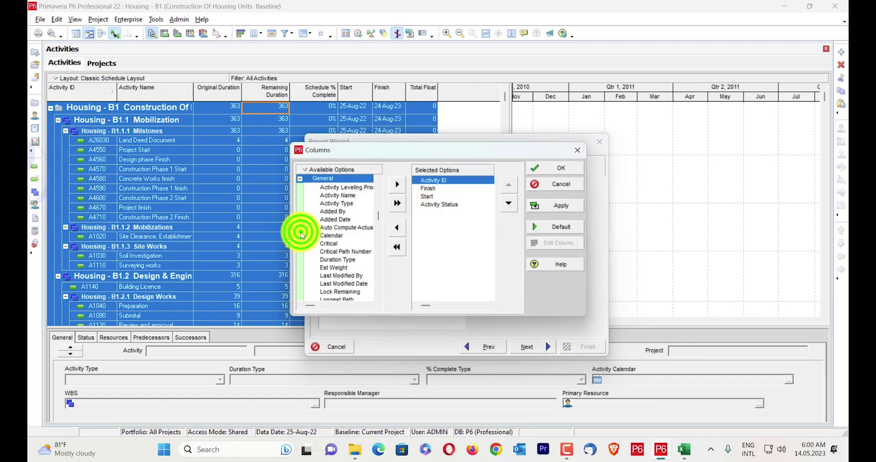
{"action": "scroll", "coordinate": [304, 234], "scroll_direction": "down", "scroll_amount": 3}
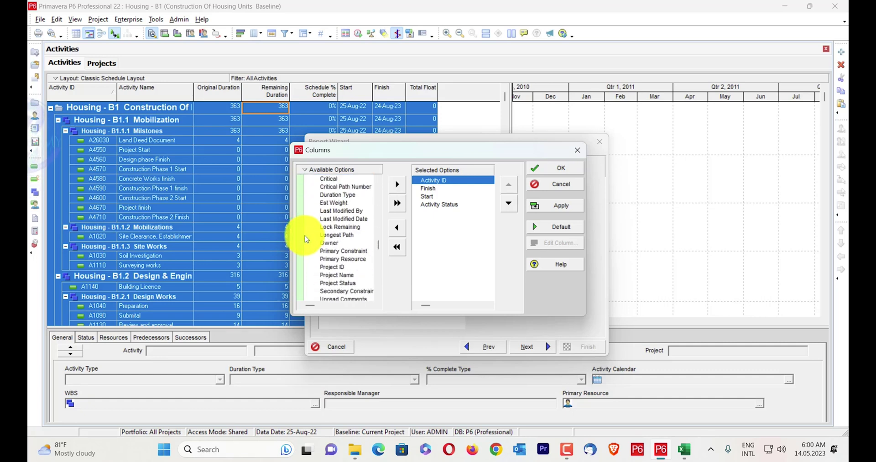
{"action": "scroll", "coordinate": [305, 235], "scroll_direction": "down", "scroll_amount": 4}
{"action": "scroll", "coordinate": [309, 247], "scroll_direction": "up", "scroll_amount": 3}
{"action": "scroll", "coordinate": [309, 247], "scroll_direction": "up", "scroll_amount": 5}
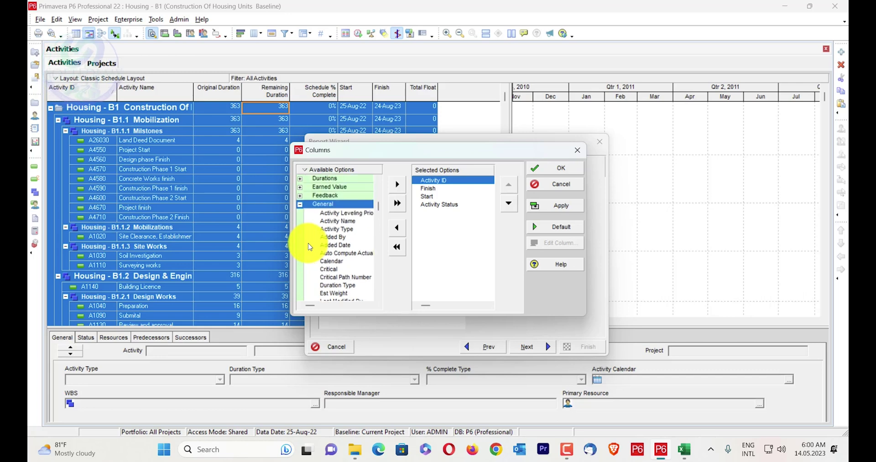
{"action": "left_click", "coordinate": [330, 221]}
{"action": "left_click", "coordinate": [397, 184]}
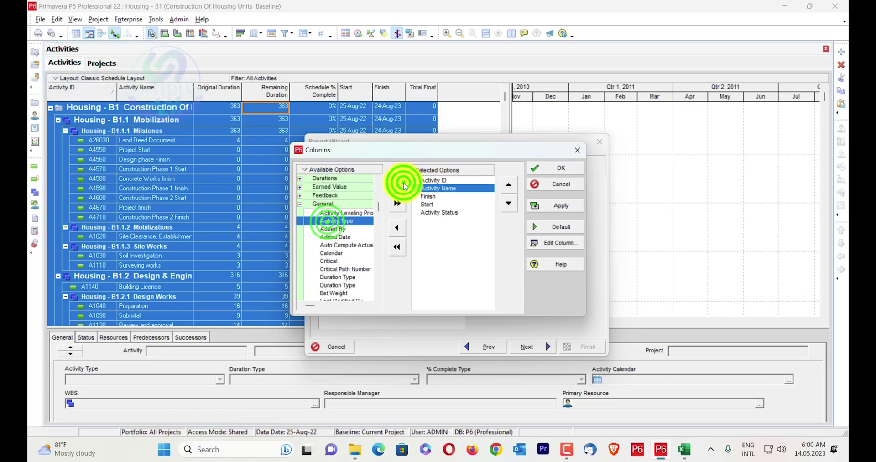
{"action": "left_click", "coordinate": [549, 205]}
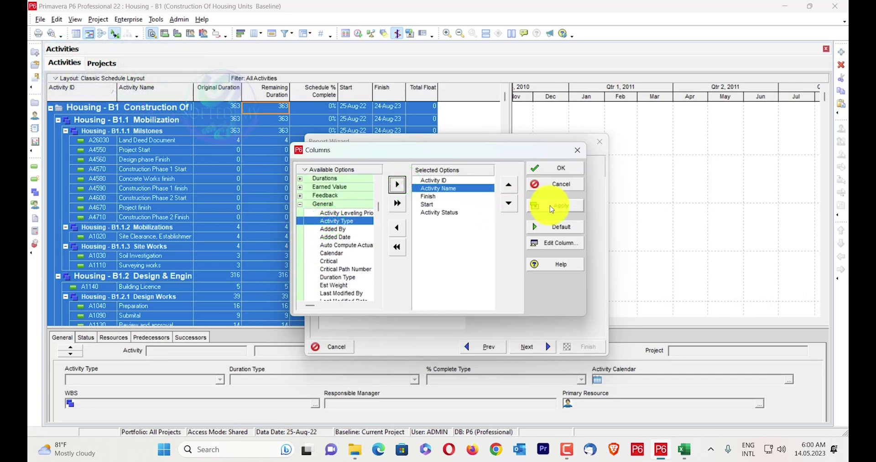
{"action": "left_click", "coordinate": [557, 168]}
Re-export to Activities.csv, which fails with a could-not-be-saved error
{"action": "left_click", "coordinate": [537, 346]}
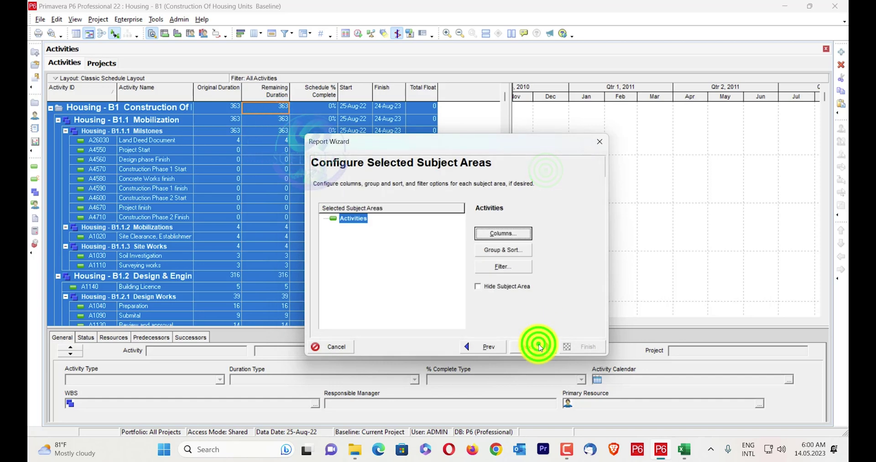
{"action": "left_click", "coordinate": [539, 346]}
{"action": "left_click", "coordinate": [534, 346]}
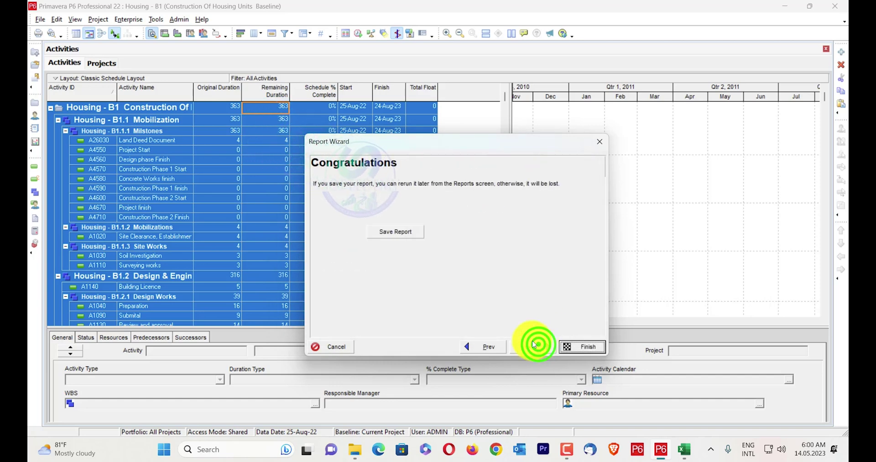
{"action": "left_click", "coordinate": [488, 348]}
{"action": "left_click", "coordinate": [401, 231]}
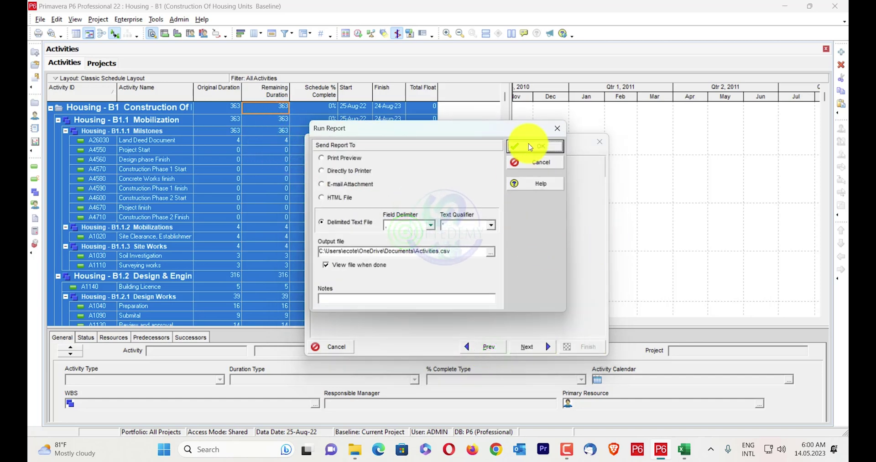
{"action": "left_click", "coordinate": [529, 144]}
{"action": "left_click", "coordinate": [415, 238]}
{"action": "left_click", "coordinate": [433, 249]}
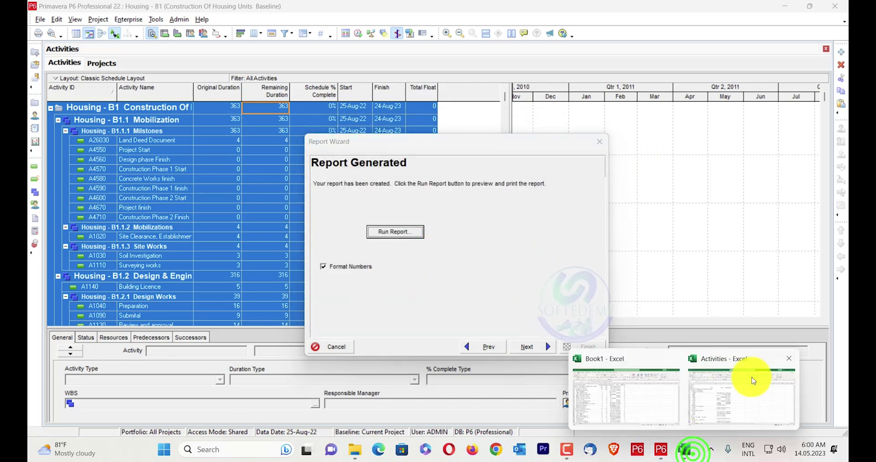
Close Activities.csv in Excel without saving, then re-export the report, overwriting it
{"action": "left_click", "coordinate": [753, 378]}
{"action": "key", "text": "ctrl+w"}
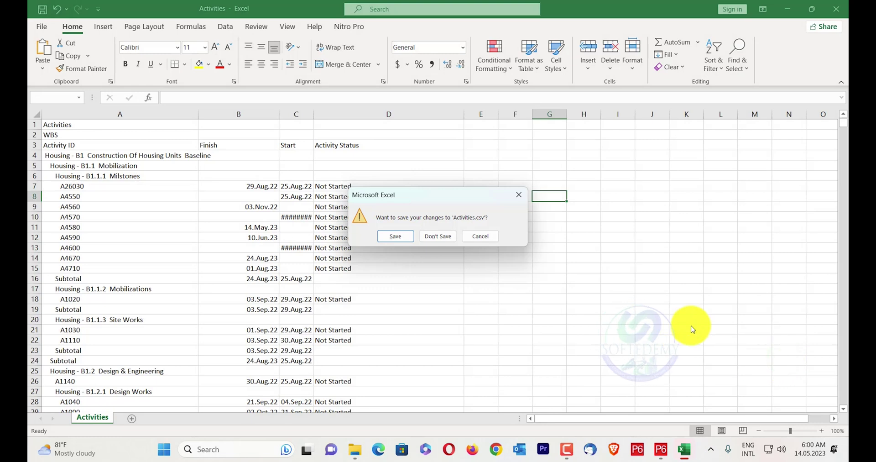
{"action": "left_click", "coordinate": [450, 234]}
{"action": "key", "text": "alt+Tab"}
{"action": "left_click", "coordinate": [395, 244]}
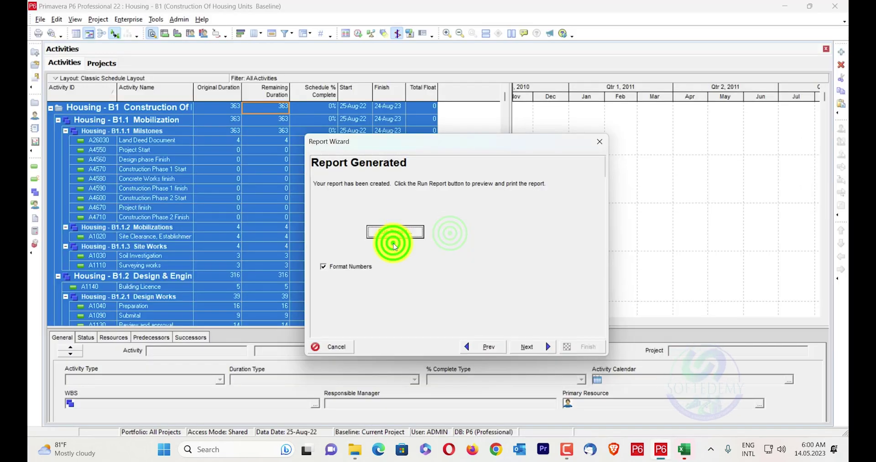
{"action": "left_click", "coordinate": [542, 146]}
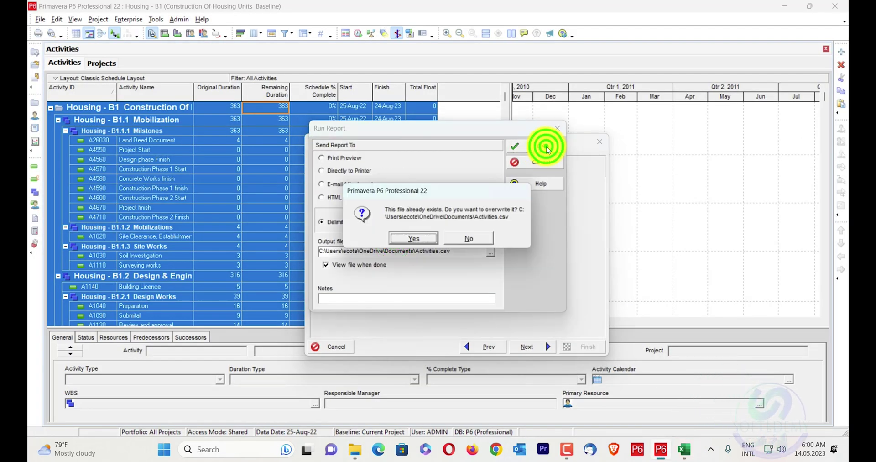
{"action": "left_click", "coordinate": [420, 235]}
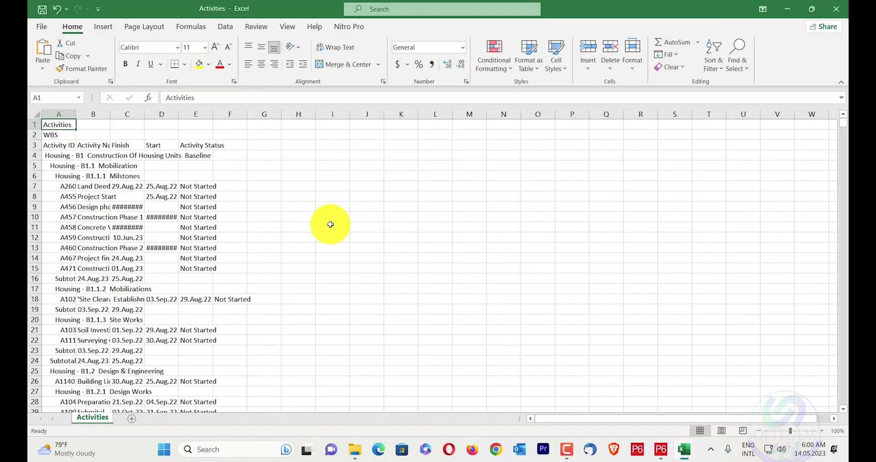
Widen column B, then close Activities.csv and Book1 without saving
{"action": "left_click_drag", "start_coordinate": [112, 112], "coordinate": [254, 114]}
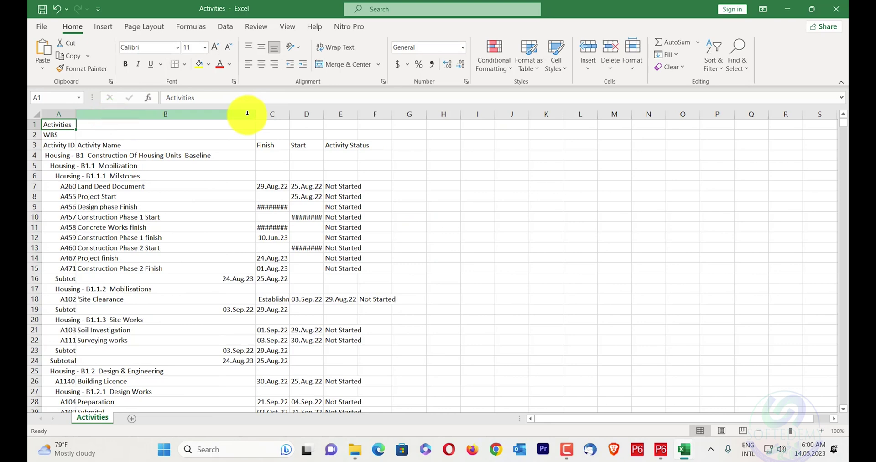
{"action": "left_click", "coordinate": [837, 9]}
{"action": "left_click", "coordinate": [433, 240]}
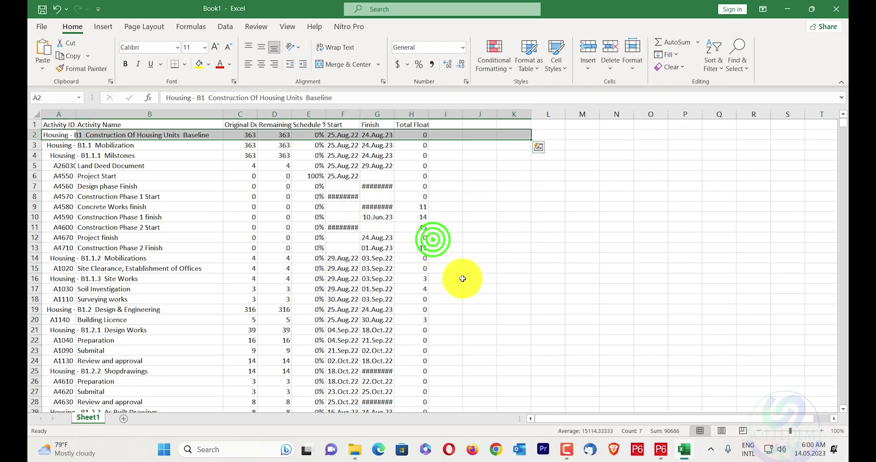
{"action": "left_click", "coordinate": [618, 215]}
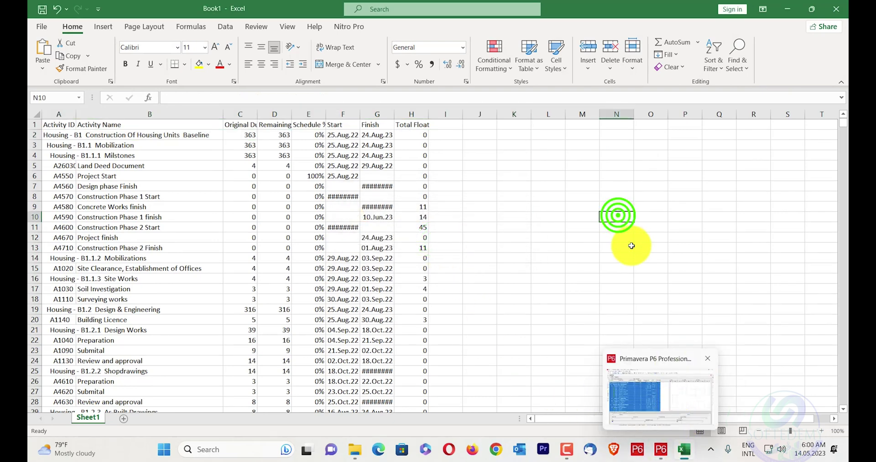
{"action": "left_click", "coordinate": [836, 9]}
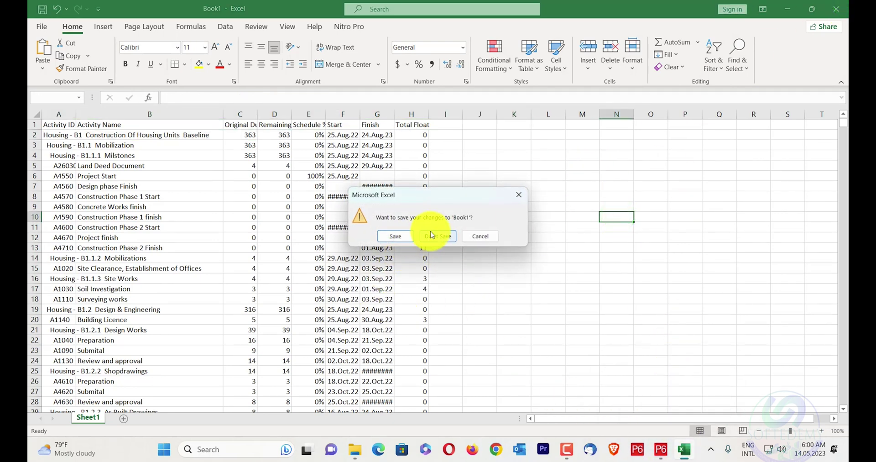
{"action": "left_click", "coordinate": [425, 237]}
Cancel the P6 Report Wizard and clear the activity table selection
{"action": "left_click", "coordinate": [596, 143]}
{"action": "left_click", "coordinate": [417, 237]}
{"action": "left_click", "coordinate": [409, 193]}
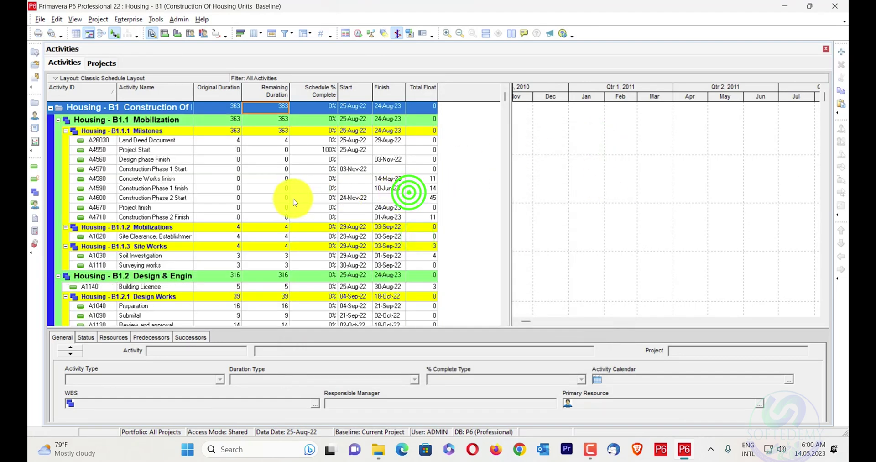
{"action": "right_click", "coordinate": [529, 448]}
Open a new Chrome window and search Google for Softedemy
{"action": "left_click", "coordinate": [533, 386]}
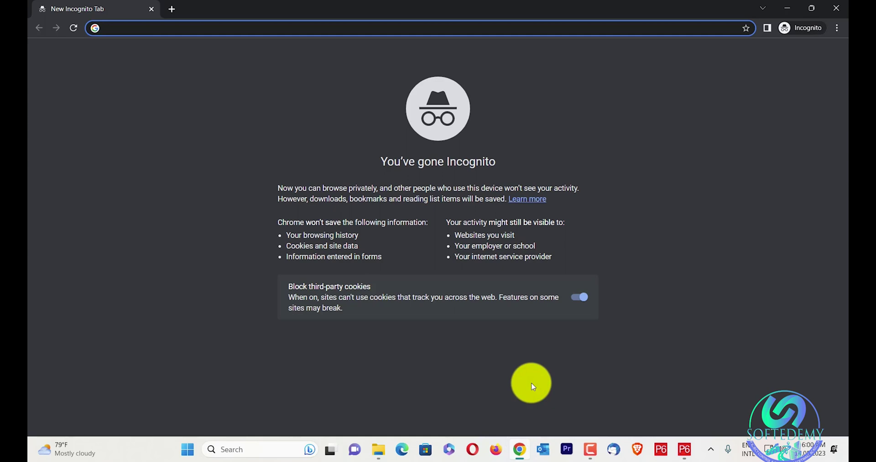
{"action": "type", "text": "goo"}
{"action": "key", "text": "Return"}
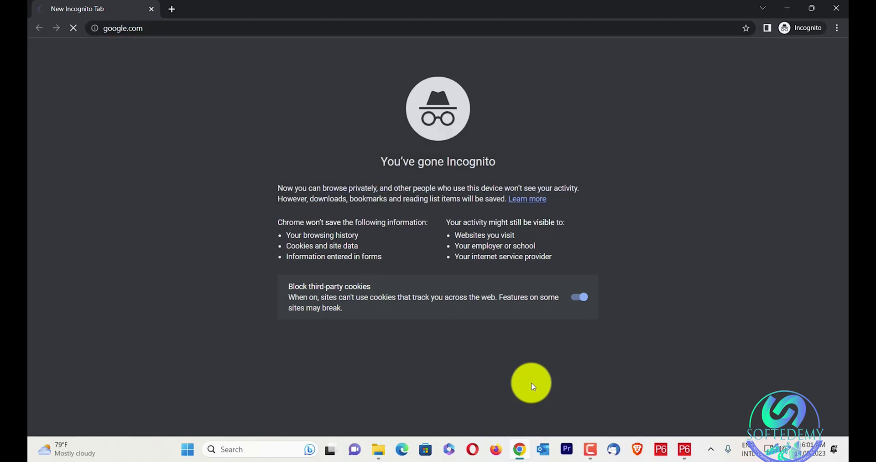
{"action": "type", "text": "S"}
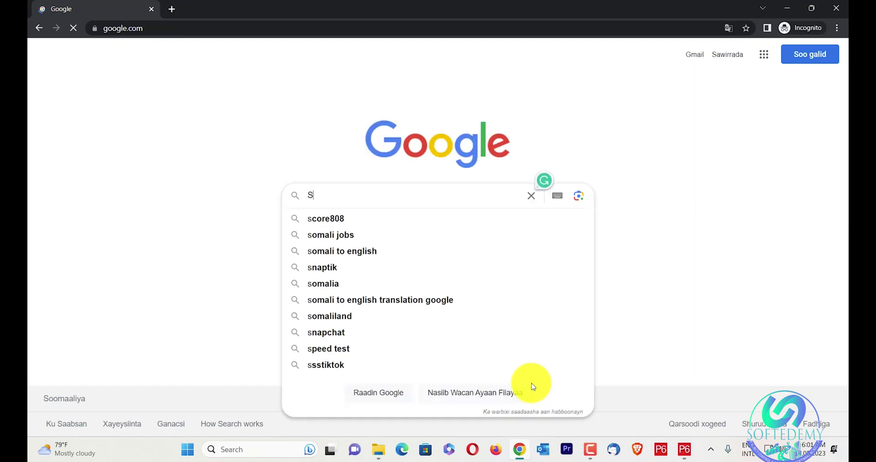
{"action": "type", "text": "oftedemy"}
{"action": "key", "text": "Return"}
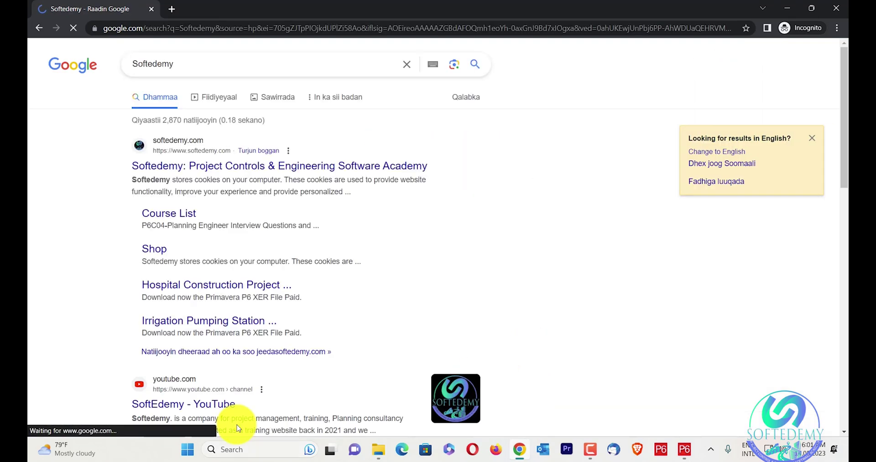
Open the Softedemy site and open the comparison report tool in a new tab
{"action": "left_click", "coordinate": [382, 170]}
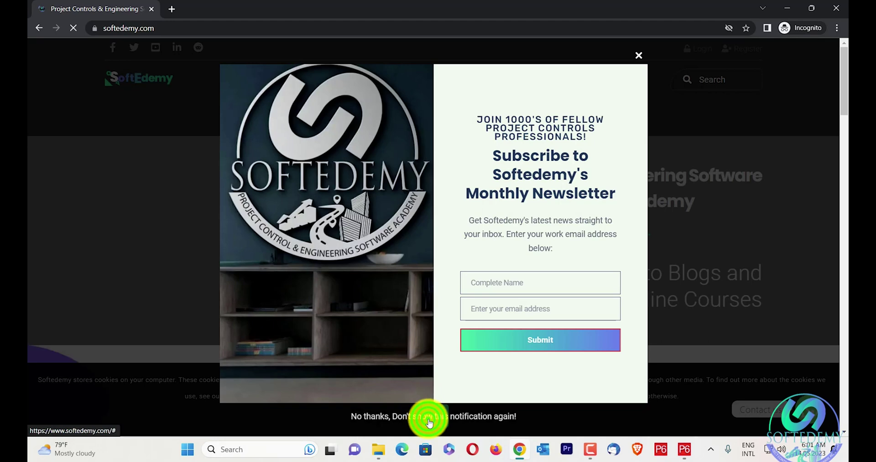
{"action": "left_click", "coordinate": [429, 422]}
{"action": "mouse_move", "coordinate": [425, 98]}
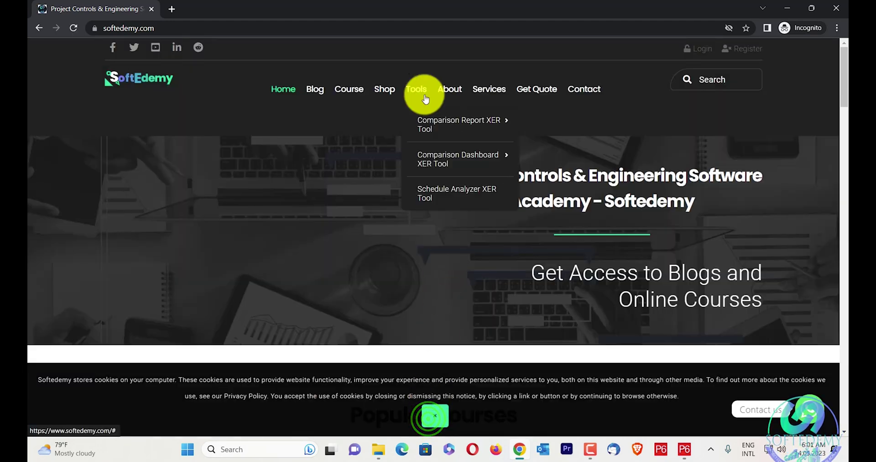
{"action": "right_click", "coordinate": [431, 120]}
{"action": "left_click", "coordinate": [466, 126]}
{"action": "left_click", "coordinate": [208, 9]}
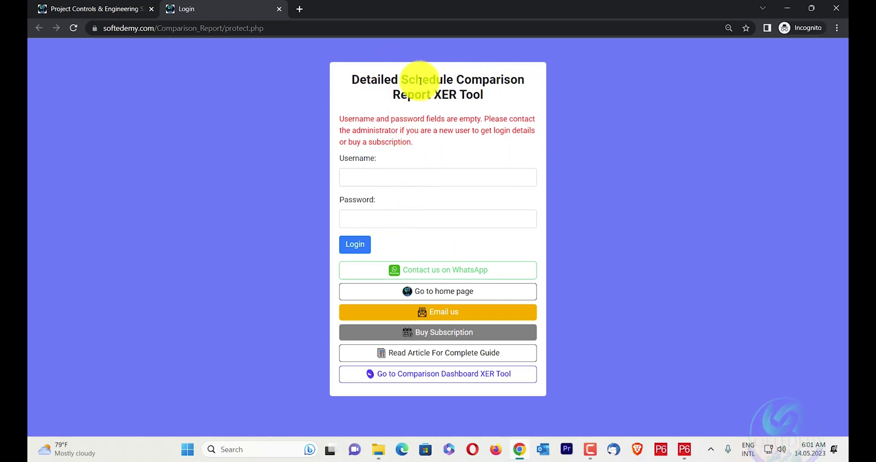
Return to the Softedemy tab, dismiss the cookie notice and open the Blog
{"action": "left_click", "coordinate": [96, 6]}
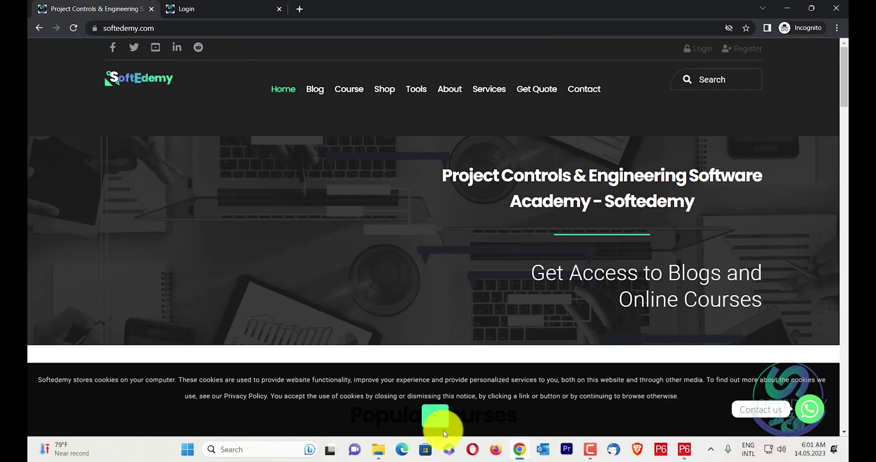
{"action": "left_click", "coordinate": [435, 416]}
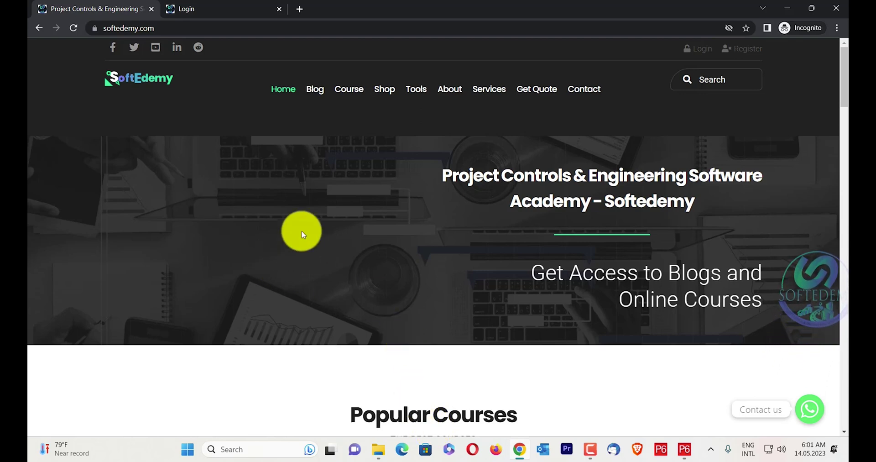
{"action": "left_click", "coordinate": [322, 88]}
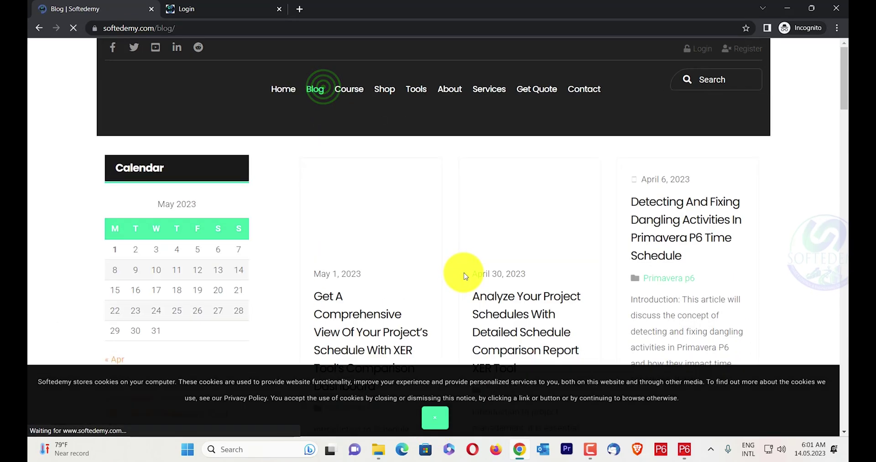
Open the Color WBS Levels article on Softedemy and close the full-page ad
{"action": "scroll", "coordinate": [460, 272], "scroll_direction": "down", "scroll_amount": 8}
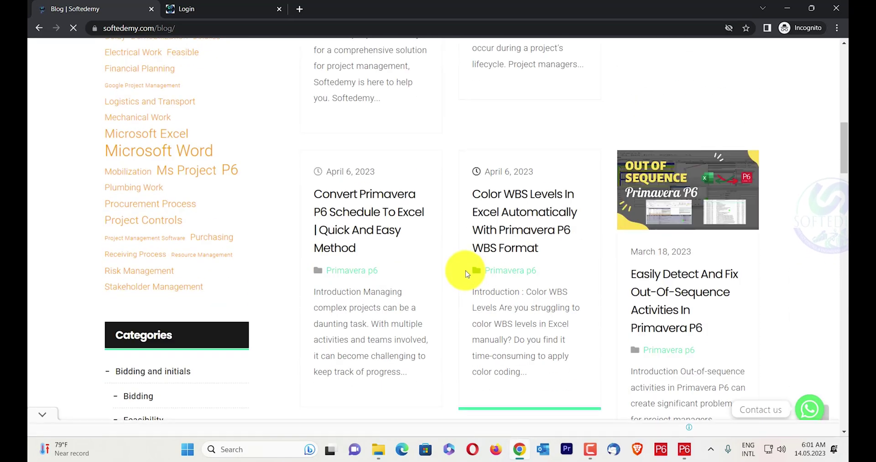
{"action": "left_click", "coordinate": [504, 230]}
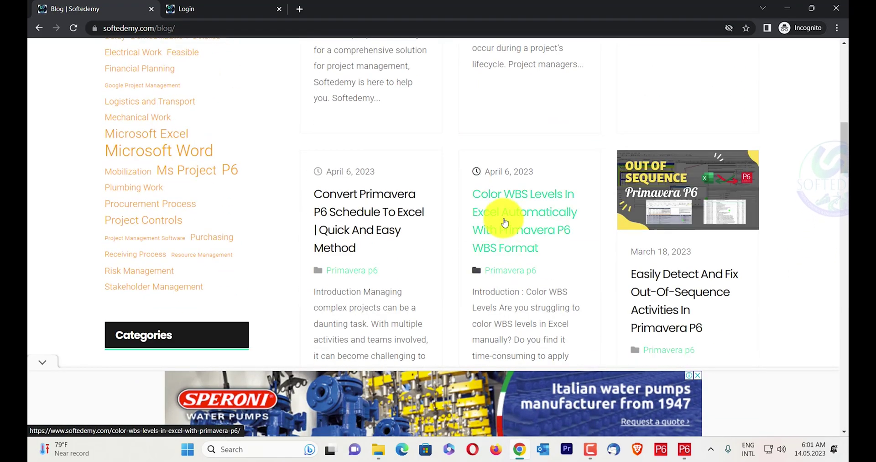
{"action": "left_click", "coordinate": [505, 222]}
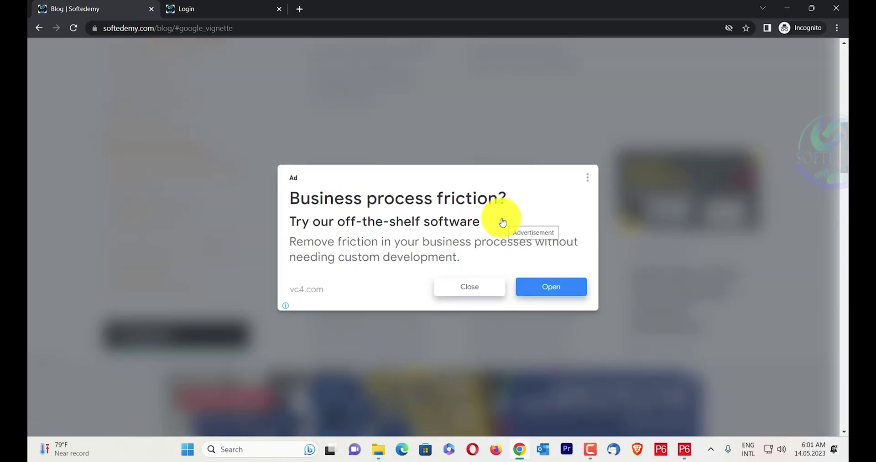
{"action": "left_click", "coordinate": [475, 288]}
Download the Color WBS Levels Excel Formatting Tool, then minimise Chrome and P6
{"action": "scroll", "coordinate": [464, 260], "scroll_direction": "down", "scroll_amount": 10}
{"action": "scroll", "coordinate": [466, 259], "scroll_direction": "down", "scroll_amount": 15}
{"action": "scroll", "coordinate": [466, 258], "scroll_direction": "up", "scroll_amount": 12}
{"action": "scroll", "coordinate": [466, 255], "scroll_direction": "down", "scroll_amount": 2}
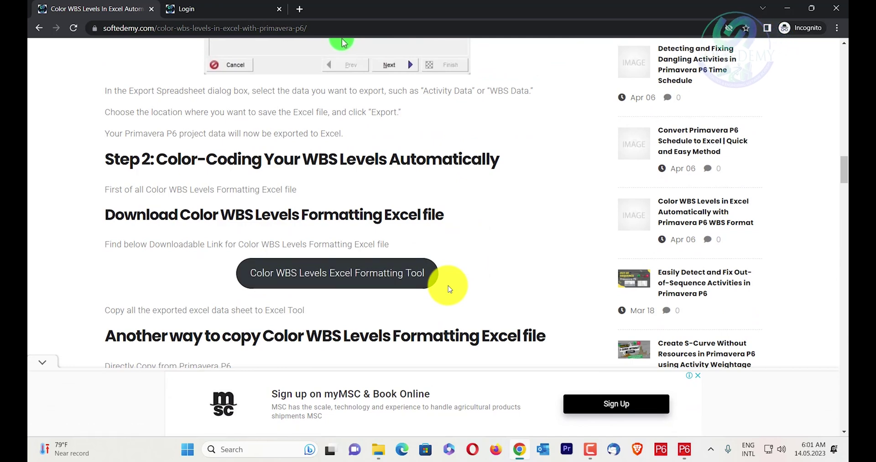
{"action": "left_click", "coordinate": [399, 278]}
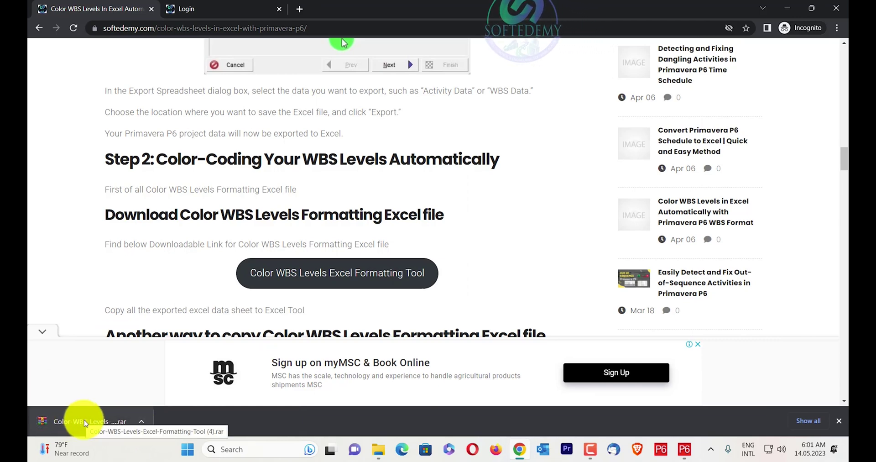
{"action": "left_click", "coordinate": [785, 8]}
{"action": "left_click", "coordinate": [785, 6]}
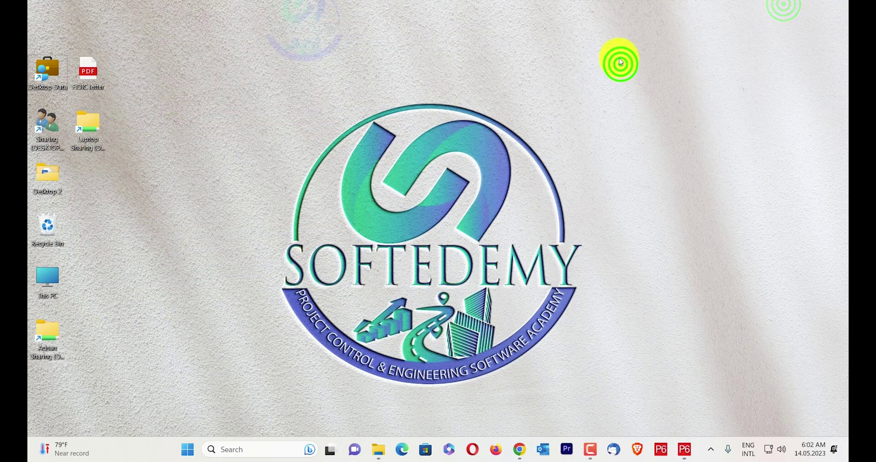
Open the Excel workbook inside the Color-WBS-Levels-Excel-Formatting-Tool (1) folder in Downloads
{"action": "key", "text": "super+e"}
{"action": "left_click", "coordinate": [161, 179]}
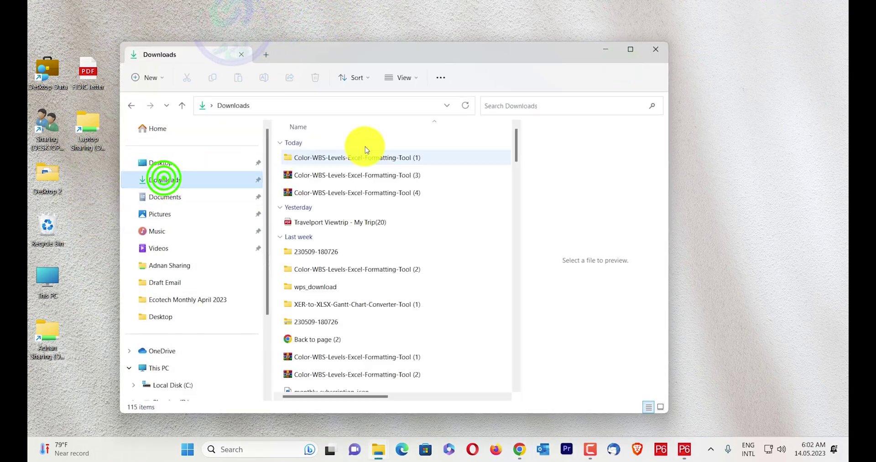
{"action": "double_click", "coordinate": [372, 160]}
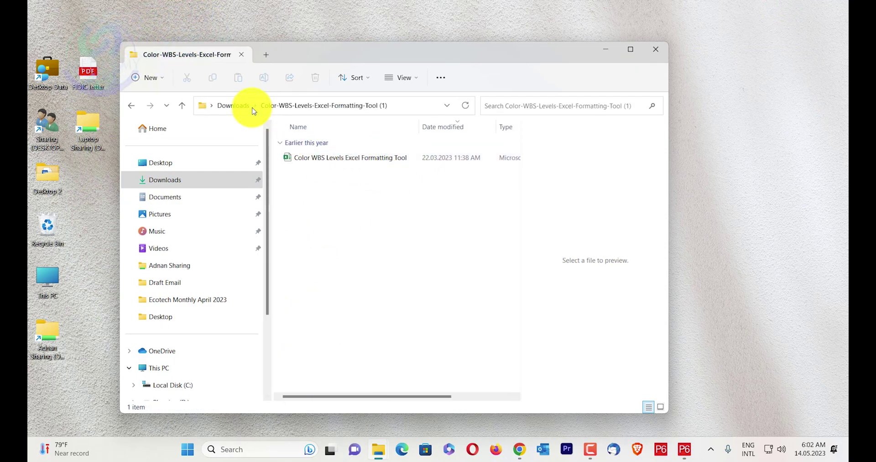
{"action": "left_click", "coordinate": [237, 107]}
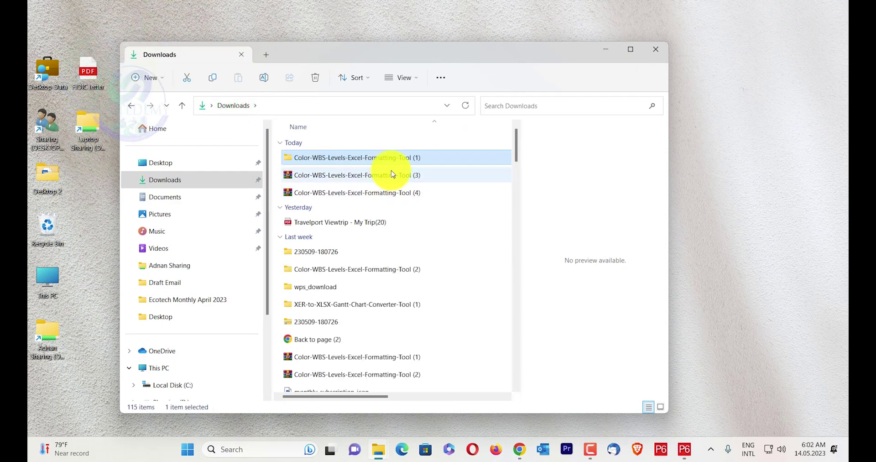
{"action": "double_click", "coordinate": [392, 157]}
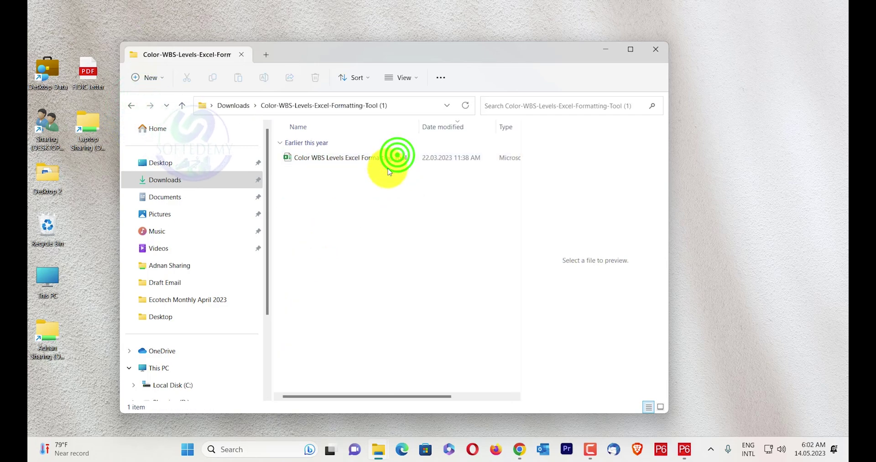
{"action": "double_click", "coordinate": [391, 158]}
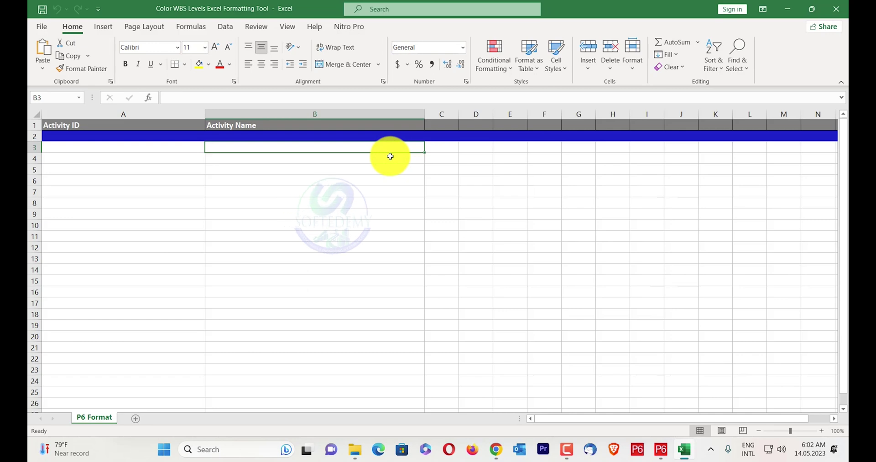
Select and copy every activity row in the P6 activity table
{"action": "left_click", "coordinate": [666, 455]}
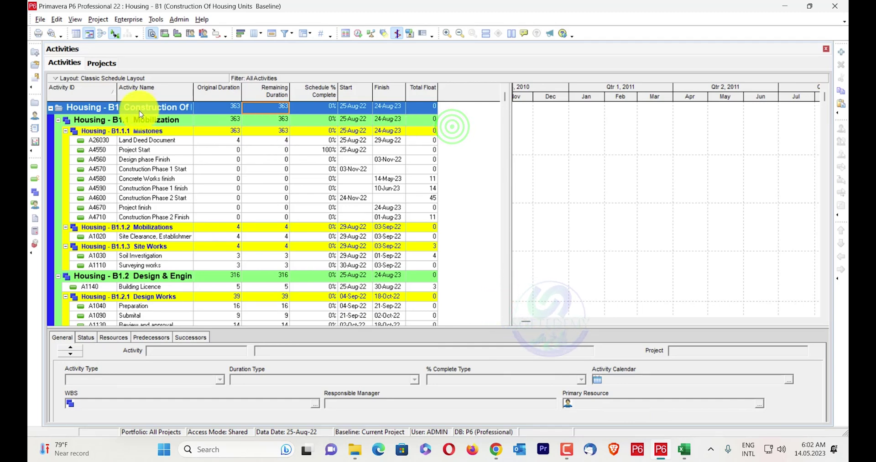
{"action": "key", "text": "ctrl+a"}
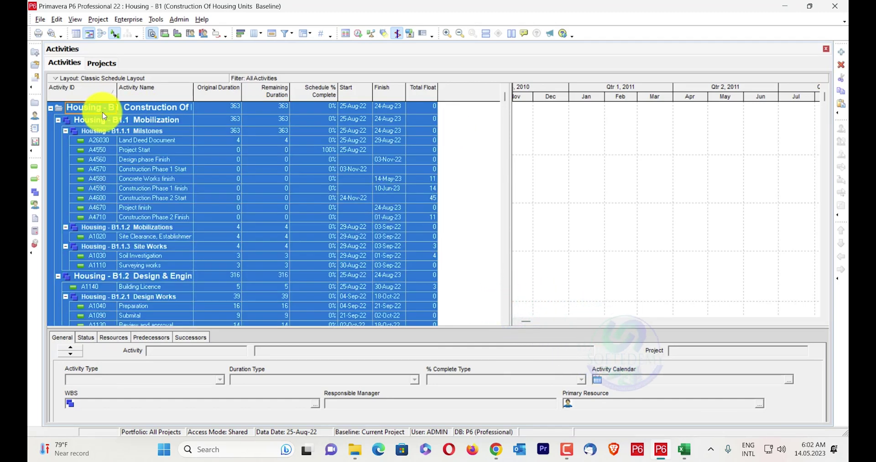
{"action": "key", "text": "alt+Tab"}
Paste the activities into the P6 Format sheet from A1 and return to the top
{"action": "left_click", "coordinate": [100, 124]}
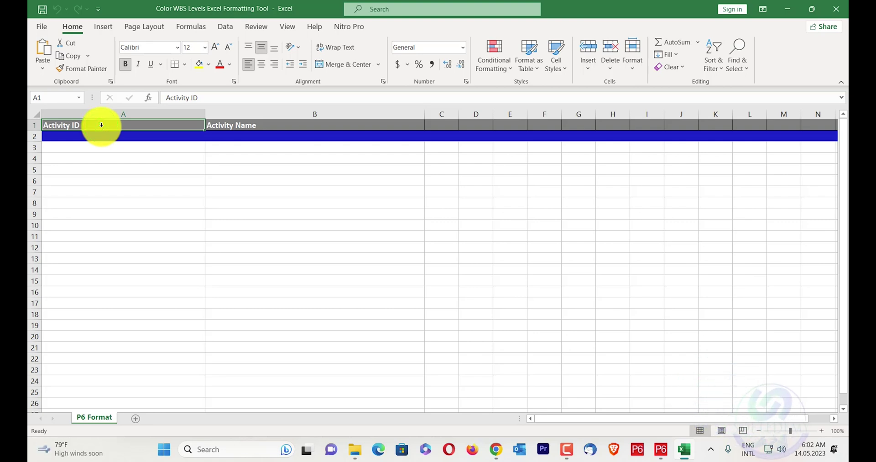
{"action": "key", "text": "ctrl+v"}
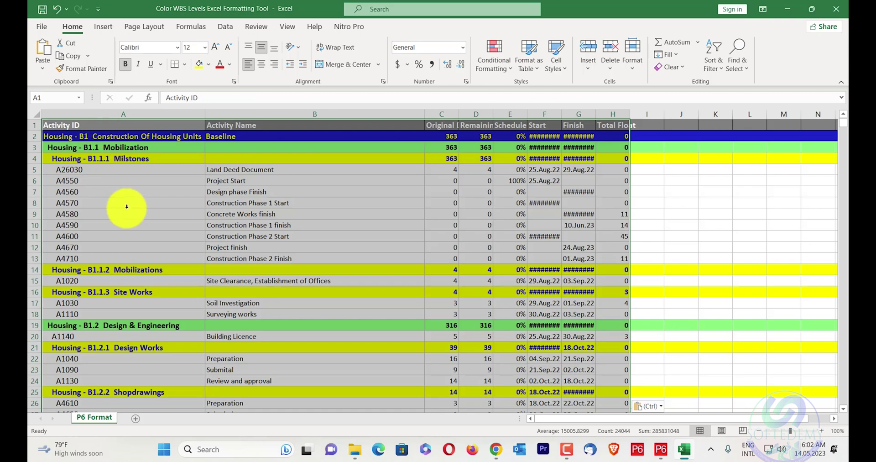
{"action": "scroll", "coordinate": [143, 219], "scroll_direction": "down", "scroll_amount": 20}
{"action": "scroll", "coordinate": [151, 215], "scroll_direction": "down", "scroll_amount": 20}
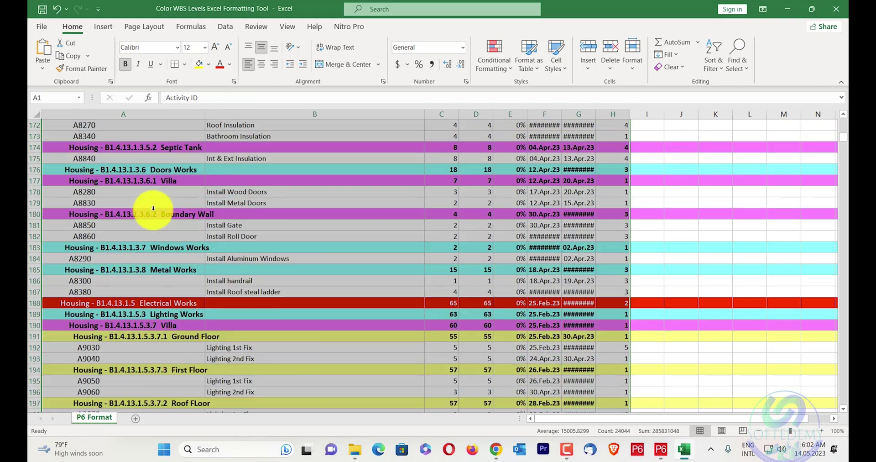
{"action": "scroll", "coordinate": [157, 206], "scroll_direction": "down", "scroll_amount": 20}
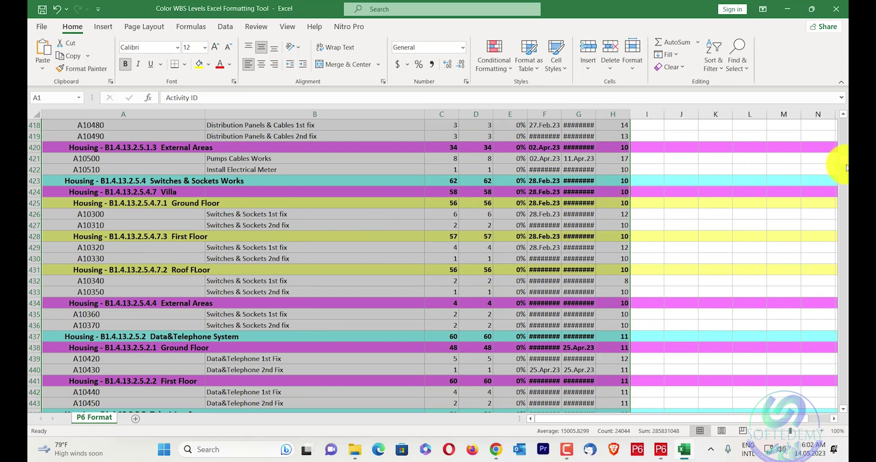
{"action": "key", "text": "ctrl+BackSpace"}
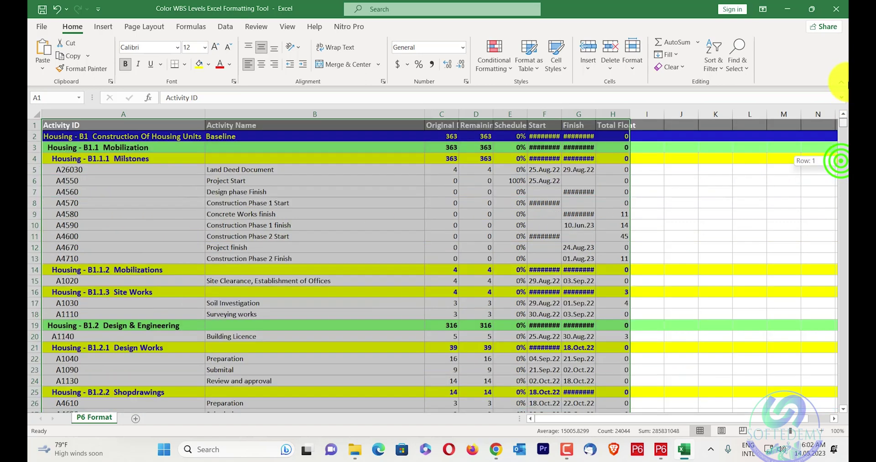
{"action": "left_click", "coordinate": [206, 222]}
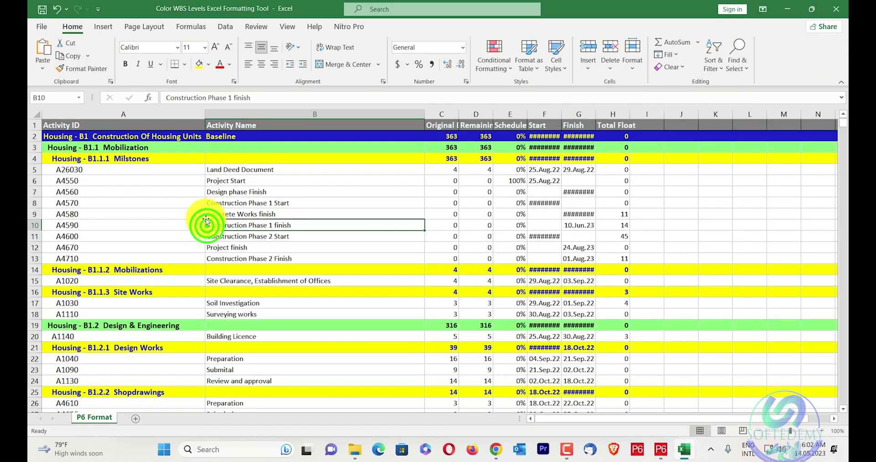
Open the green conditional formatting rule for editing from Manage Rules
{"action": "left_click", "coordinate": [500, 69]}
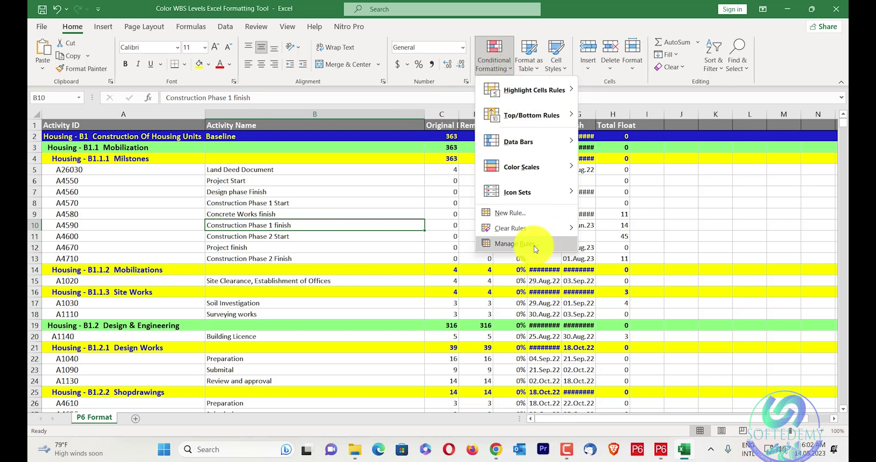
{"action": "left_click", "coordinate": [515, 244]}
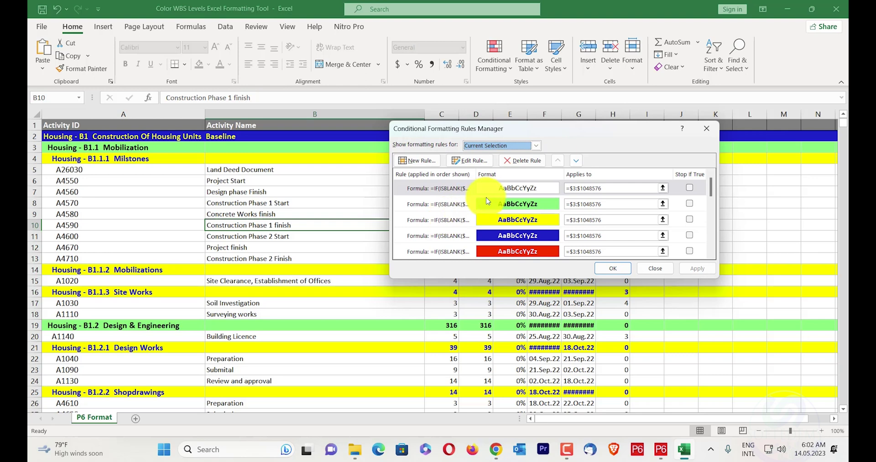
{"action": "left_click", "coordinate": [522, 206]}
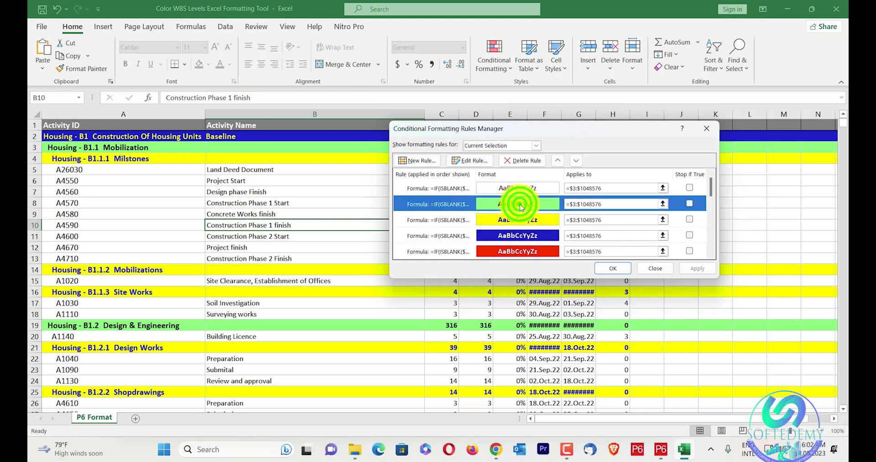
{"action": "left_click", "coordinate": [470, 160]}
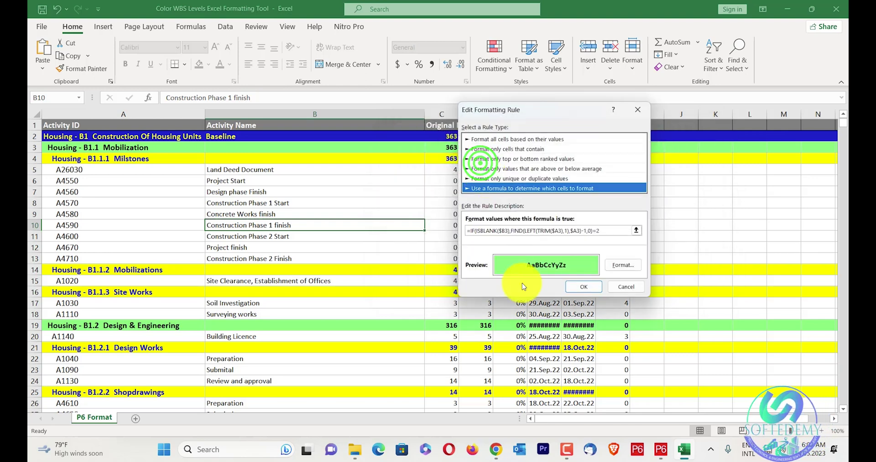
Check the rule's fill under More Colors (RGB 128/255/128), then switch to Primavera P6
{"action": "left_click", "coordinate": [619, 265]}
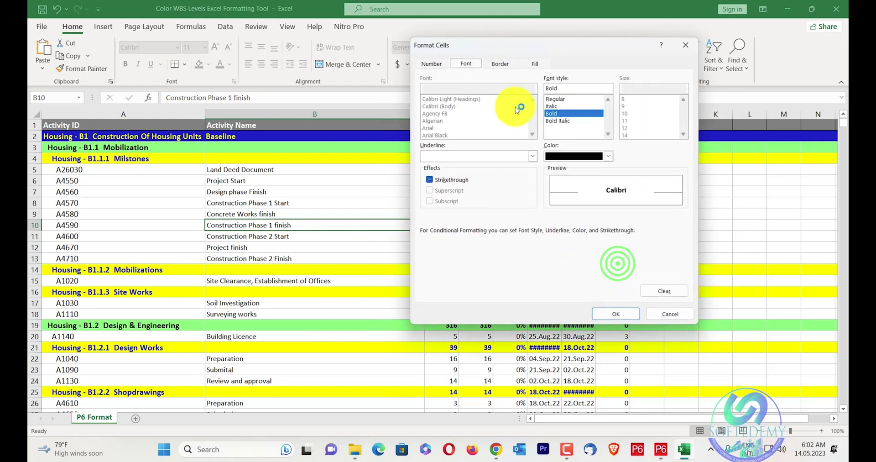
{"action": "left_click", "coordinate": [534, 64]}
{"action": "left_click", "coordinate": [542, 261]}
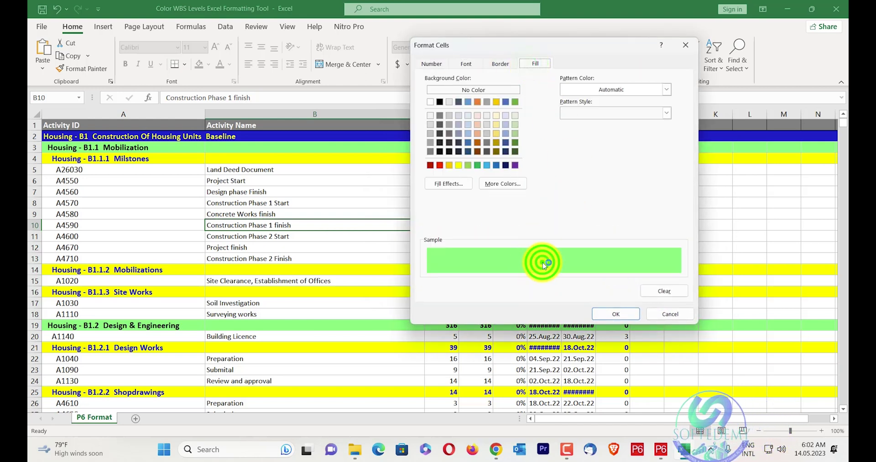
{"action": "left_click", "coordinate": [596, 260]}
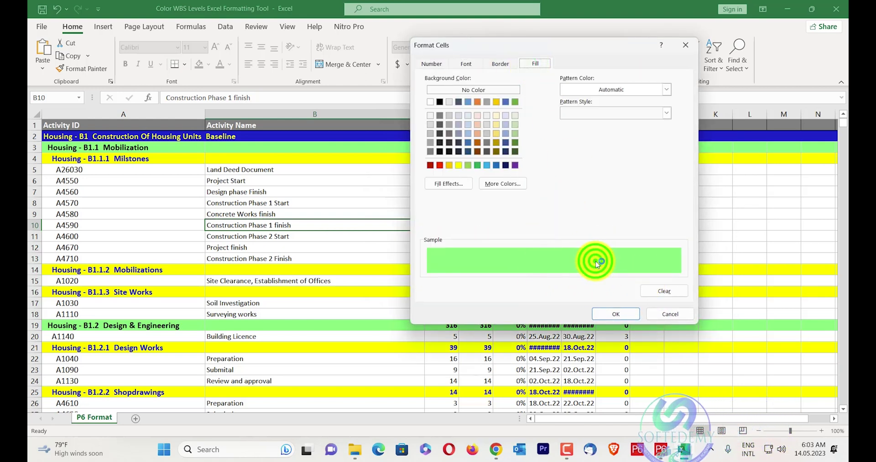
{"action": "left_click", "coordinate": [504, 184]}
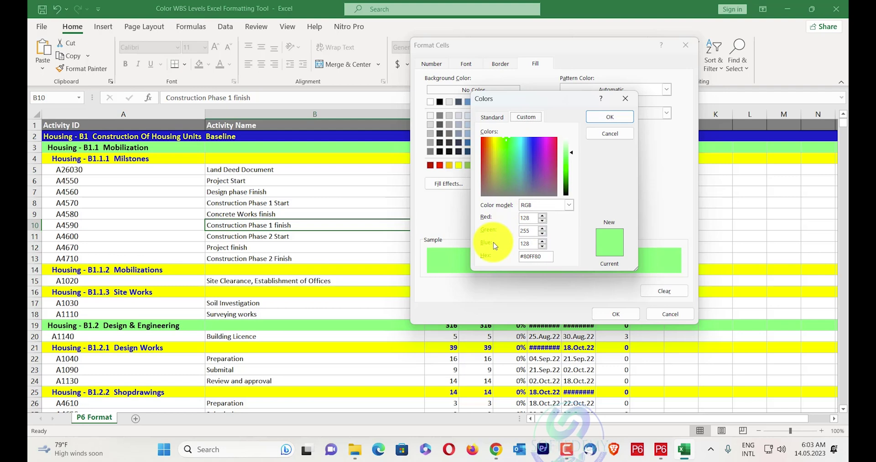
{"action": "left_click", "coordinate": [661, 449]}
{"action": "right_click", "coordinate": [399, 217]}
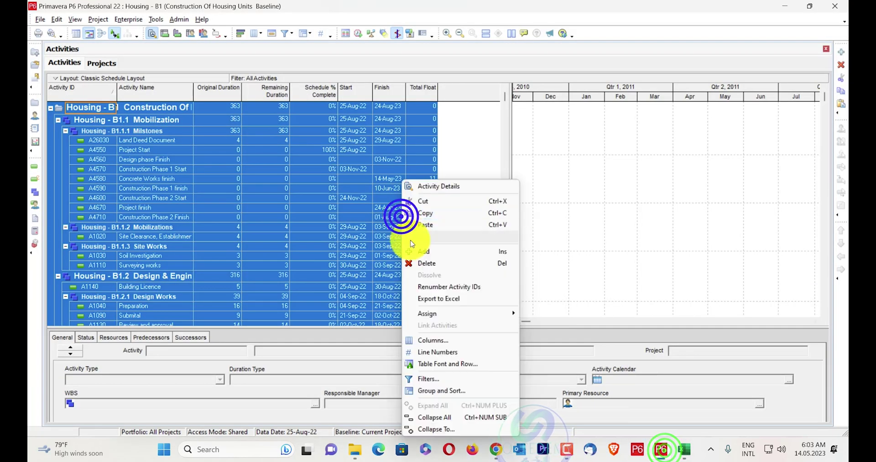
{"action": "left_click", "coordinate": [462, 392]}
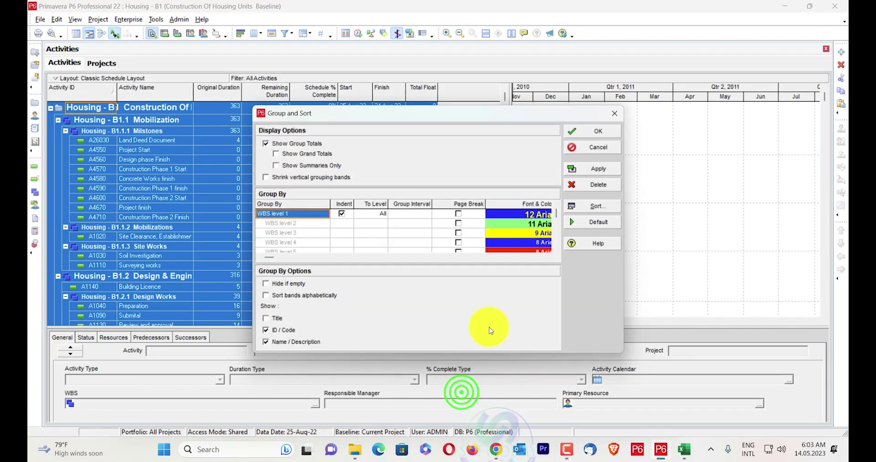
{"action": "left_click", "coordinate": [510, 223]}
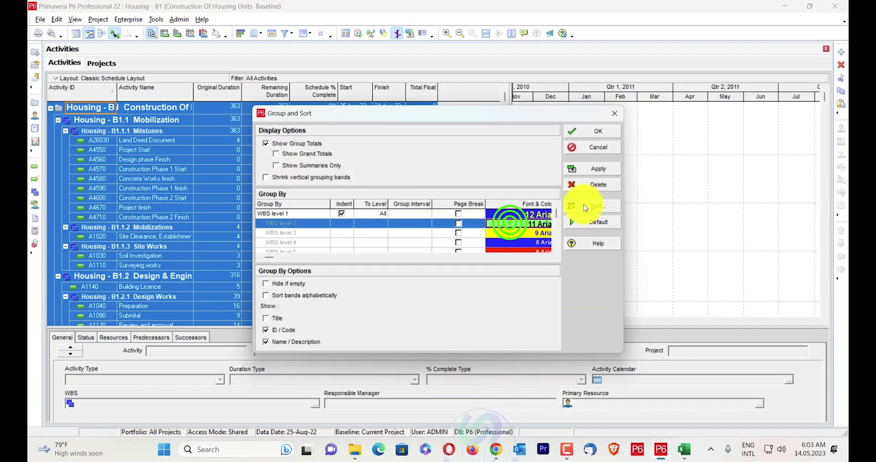
{"action": "left_click", "coordinate": [524, 224]}
{"action": "left_click", "coordinate": [510, 288]}
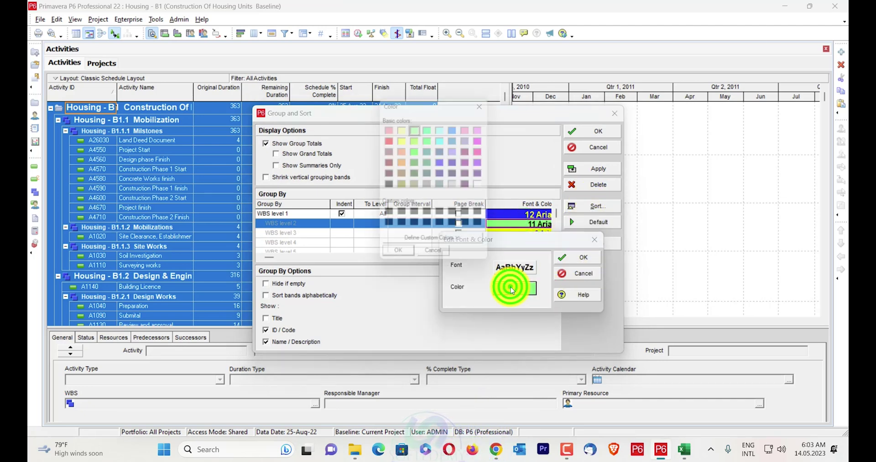
{"action": "left_click", "coordinate": [443, 247]}
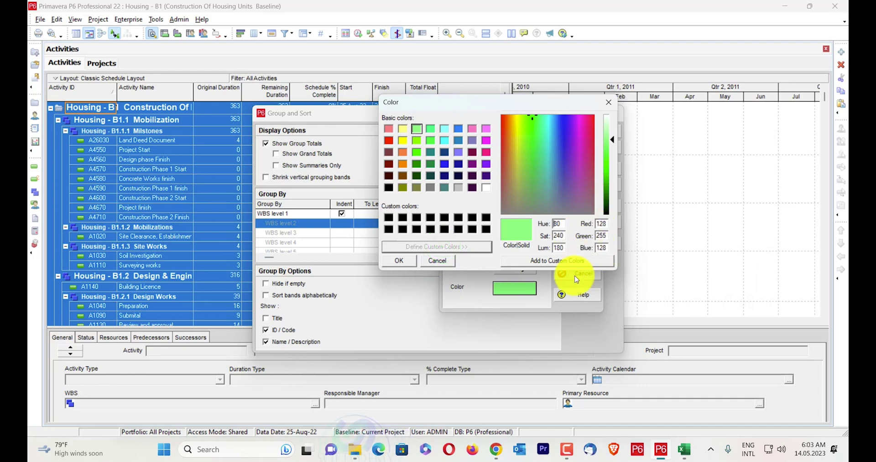
{"action": "left_click", "coordinate": [610, 104]}
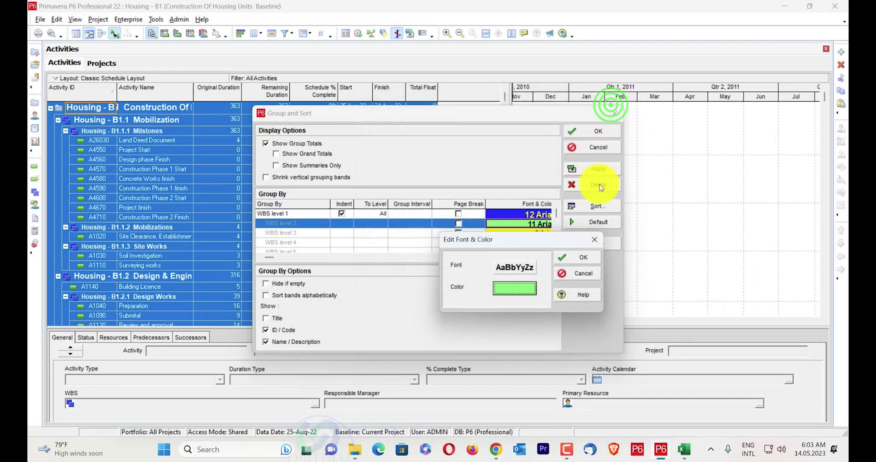
{"action": "left_click", "coordinate": [598, 237]}
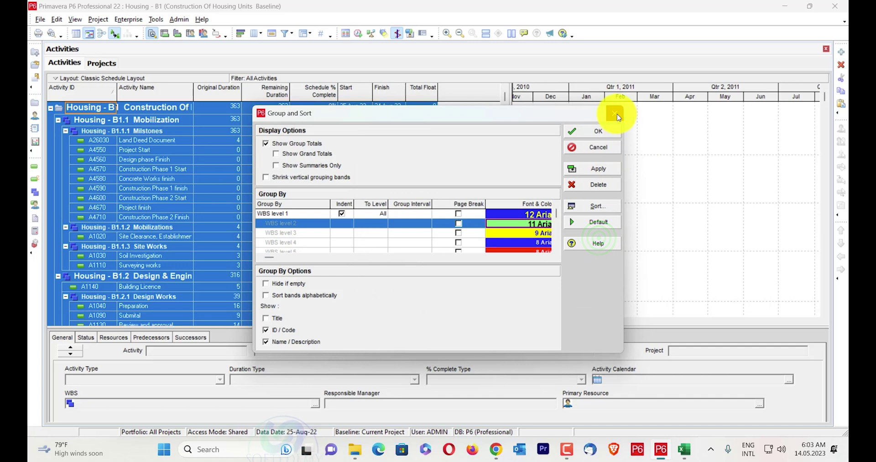
{"action": "left_click", "coordinate": [616, 114]}
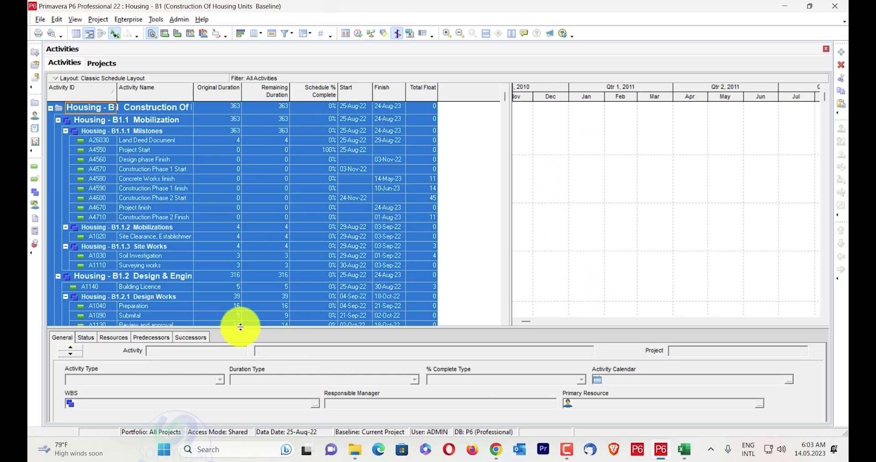
Open the WBS Levels project from the Projects list
{"action": "left_click", "coordinate": [118, 190]}
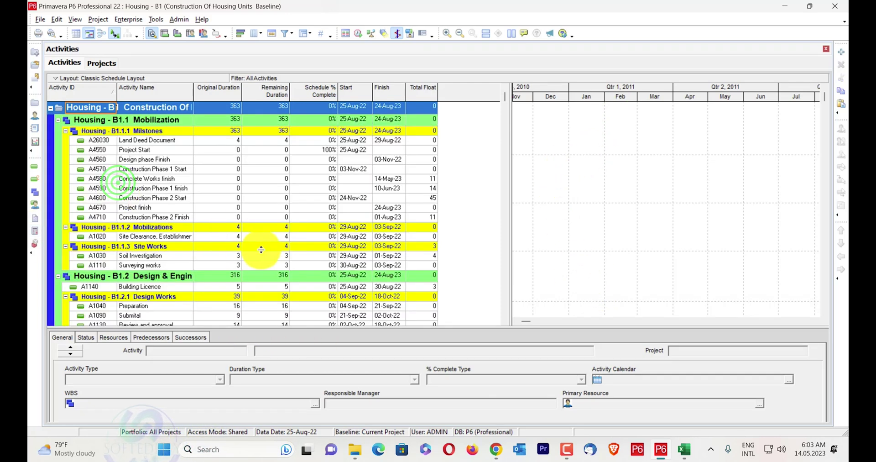
{"action": "left_click", "coordinate": [102, 68]}
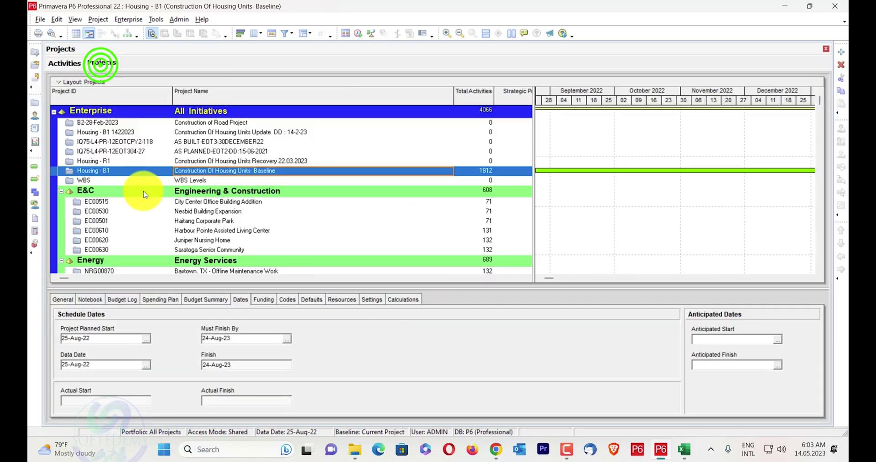
{"action": "right_click", "coordinate": [119, 181]}
{"action": "left_click", "coordinate": [158, 182]}
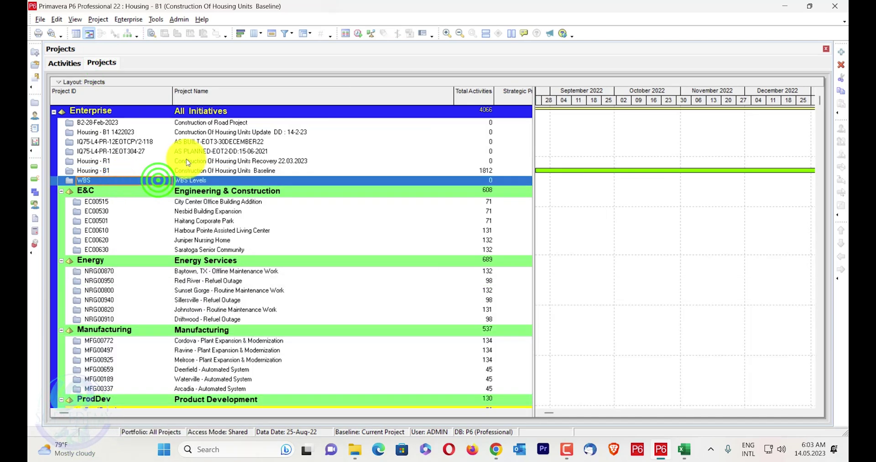
{"action": "right_click", "coordinate": [172, 178]}
{"action": "left_click", "coordinate": [203, 182]}
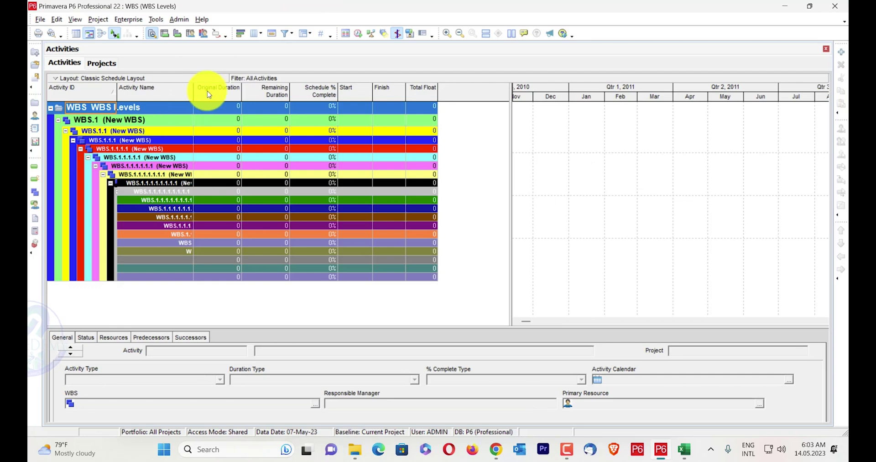
Widen the Activity Name column and browse the Collapse To levels without choosing one
{"action": "left_click_drag", "start_coordinate": [303, 91], "coordinate": [304, 91]}
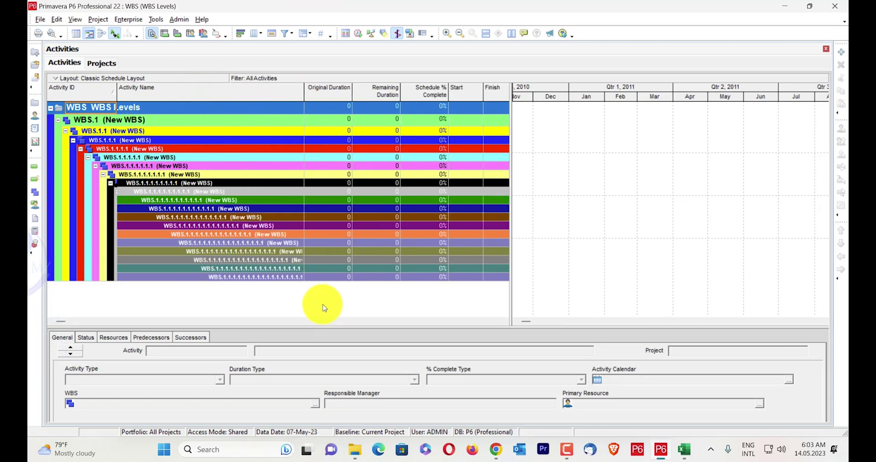
{"action": "right_click", "coordinate": [358, 220]}
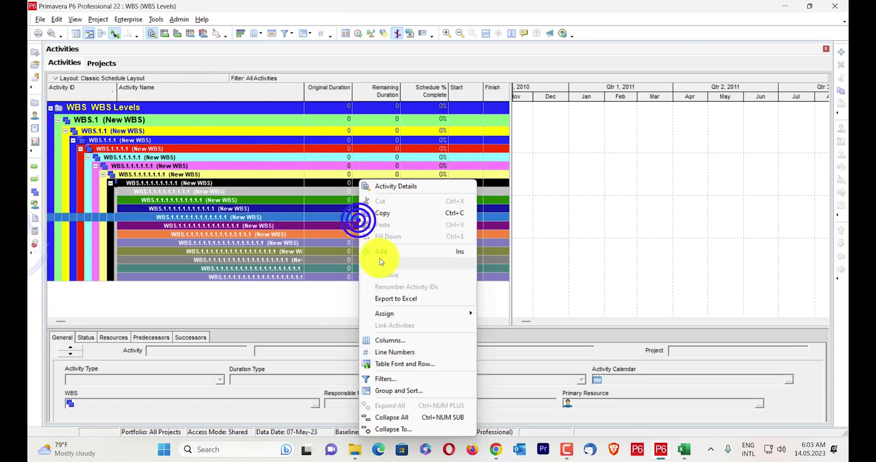
{"action": "left_click", "coordinate": [423, 424]}
{"action": "left_click", "coordinate": [451, 213]}
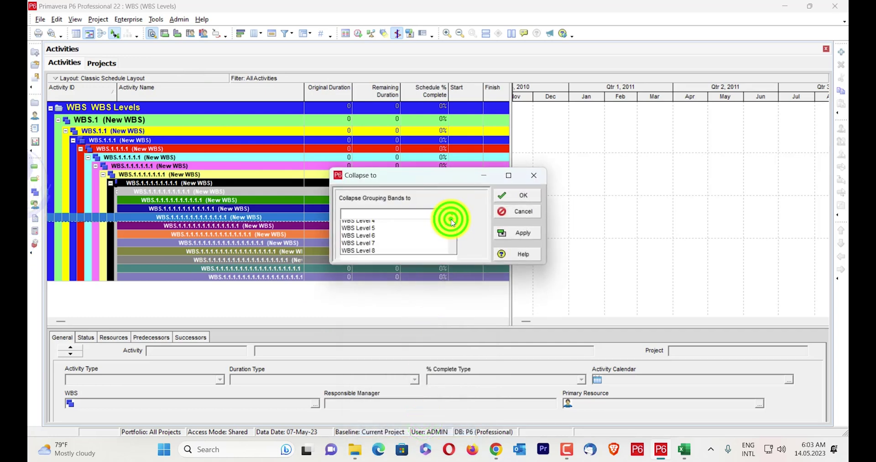
{"action": "scroll", "coordinate": [395, 255], "scroll_direction": "down", "scroll_amount": 4}
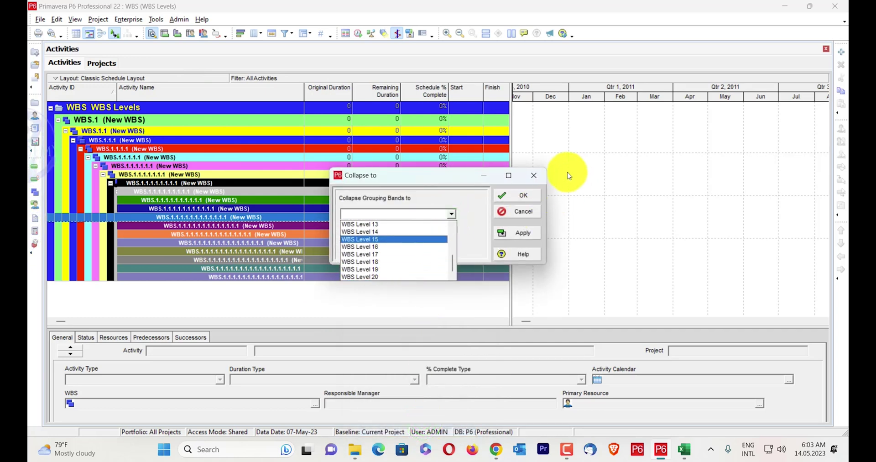
{"action": "left_click", "coordinate": [533, 179]}
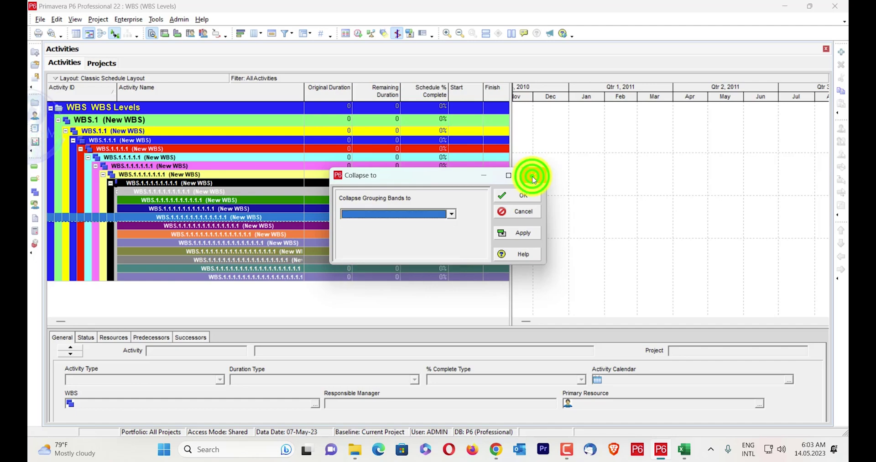
{"action": "left_click", "coordinate": [685, 449]}
Close the Colors, Format Cells, Edit Formatting Rule and Rules Manager dialogs
{"action": "left_click", "coordinate": [625, 98]}
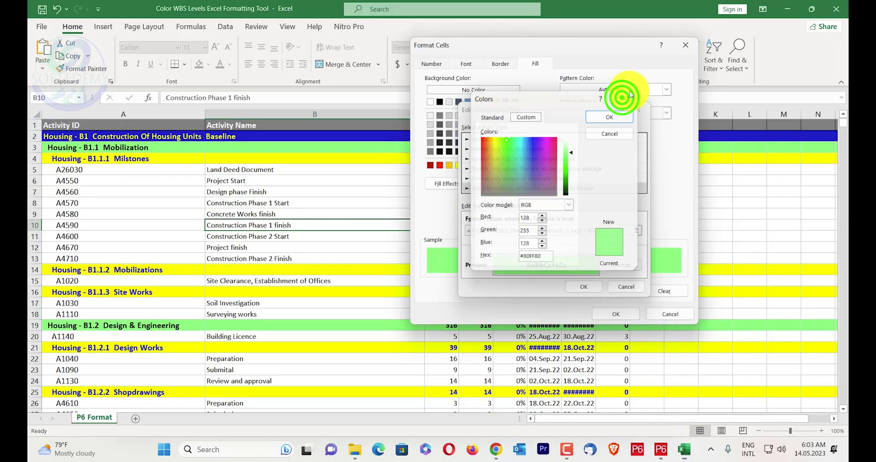
{"action": "left_click", "coordinate": [686, 45]}
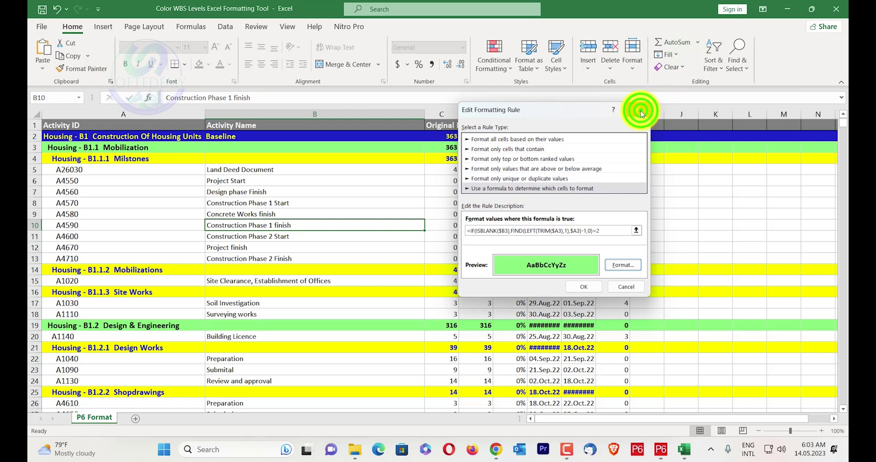
{"action": "left_click", "coordinate": [638, 109]}
{"action": "left_click", "coordinate": [706, 128]}
Select all the old schedule data on the P6 Format sheet and delete it
{"action": "left_click", "coordinate": [371, 245]}
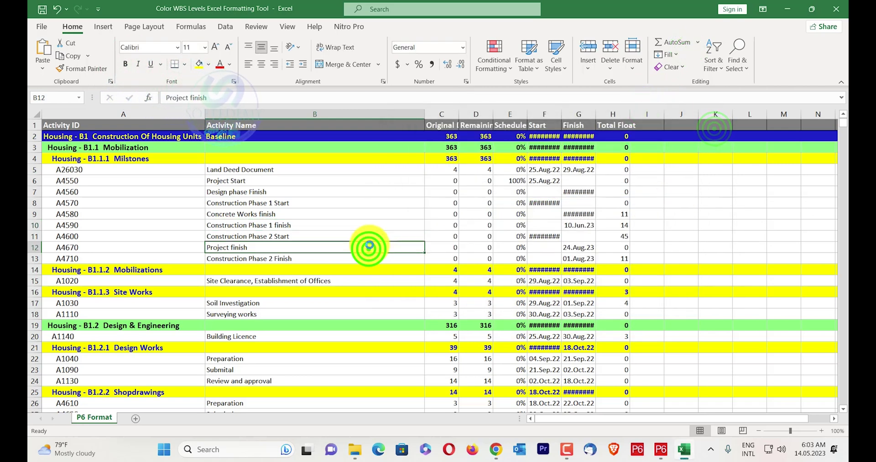
{"action": "key", "text": "ctrl+a"}
{"action": "key", "text": "Delete"}
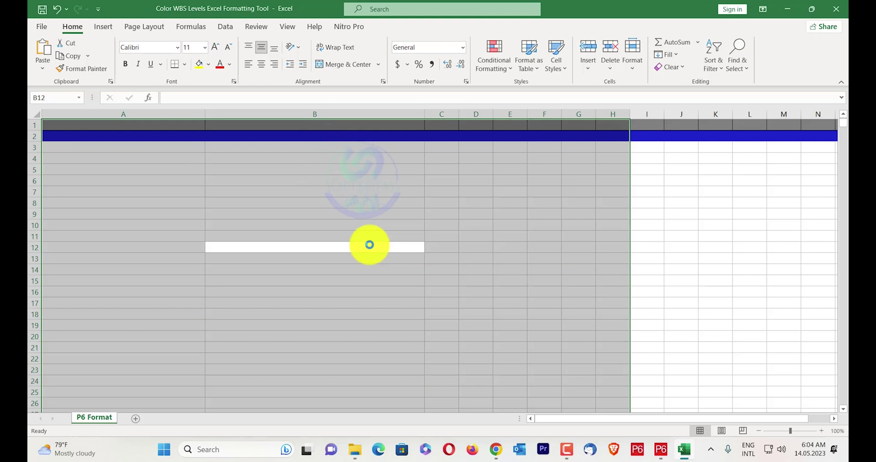
{"action": "left_click", "coordinate": [383, 224]}
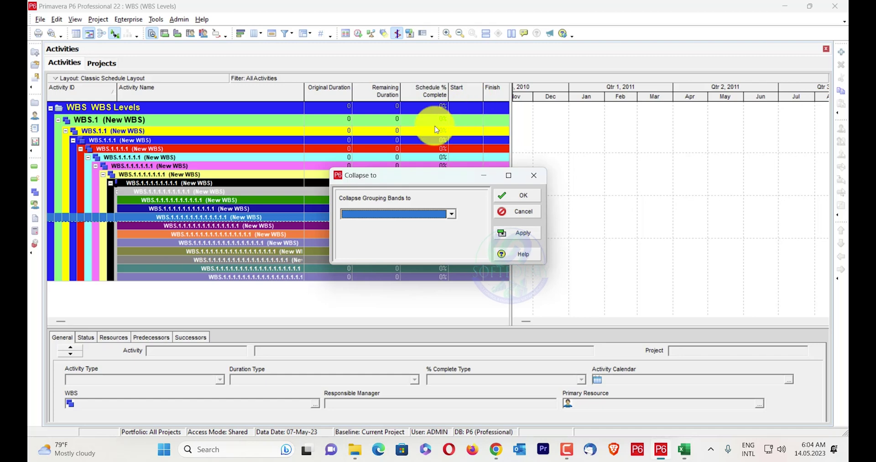
Copy all WBS Levels rows from P6 and paste them at A1 in the P6 Format sheet
{"action": "left_click", "coordinate": [534, 174]}
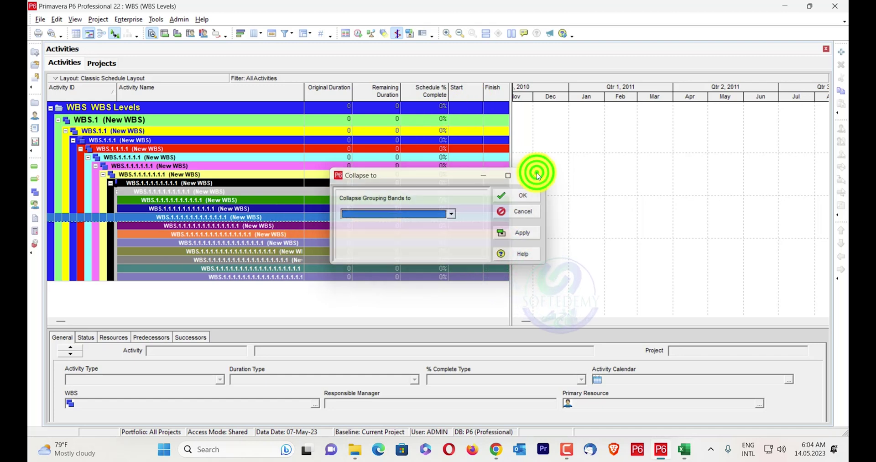
{"action": "key", "text": "ctrl+a"}
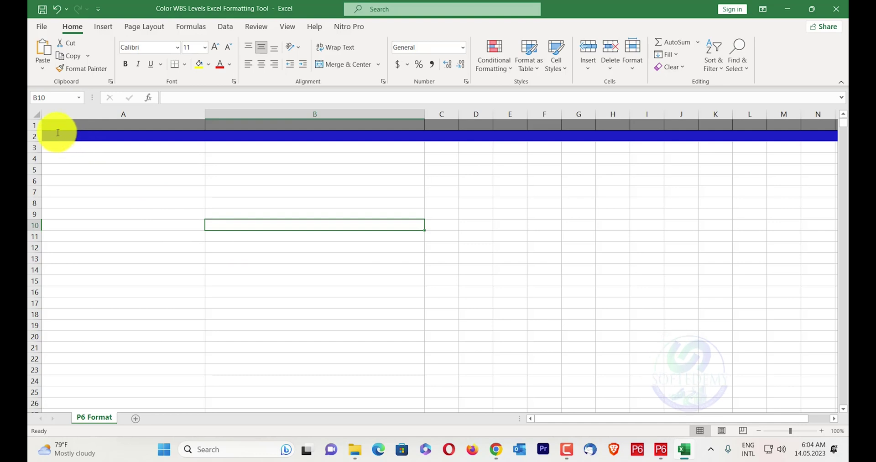
{"action": "left_click", "coordinate": [57, 129]}
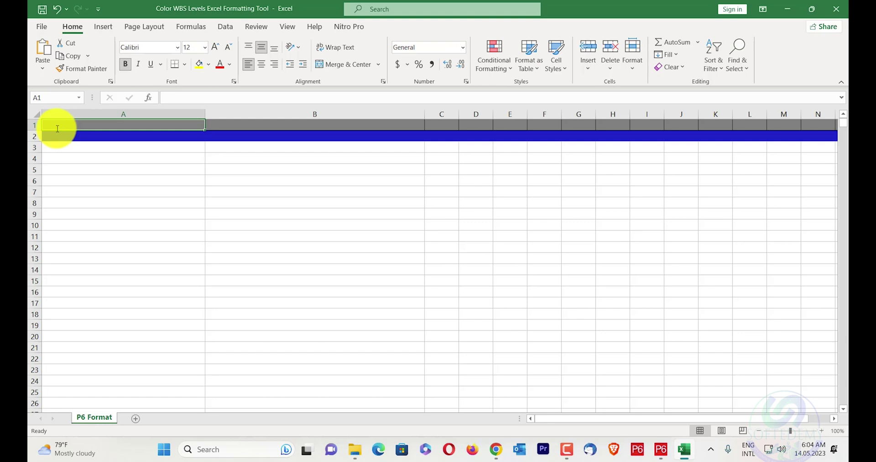
{"action": "key", "text": "ctrl+v"}
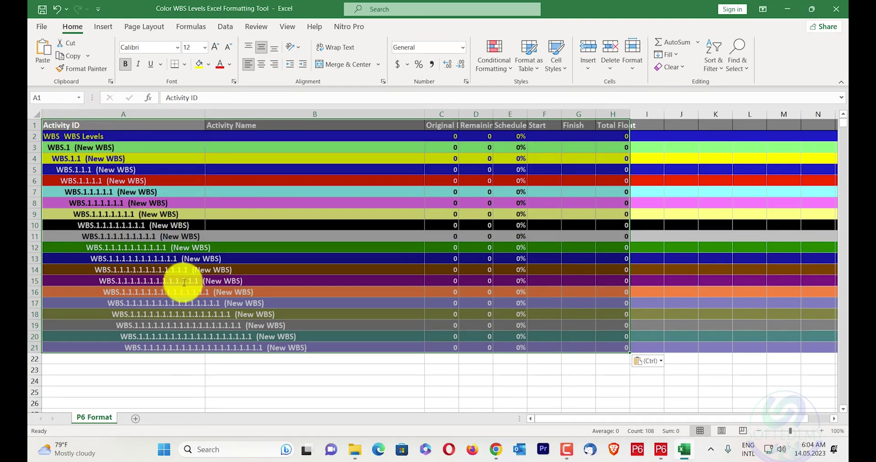
{"action": "left_click", "coordinate": [225, 368]}
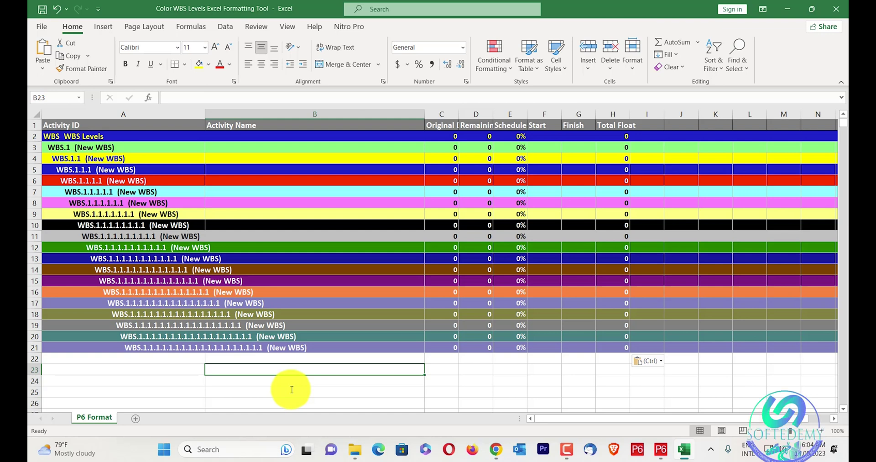
{"action": "left_click", "coordinate": [660, 450]}
{"action": "left_click", "coordinate": [390, 312]}
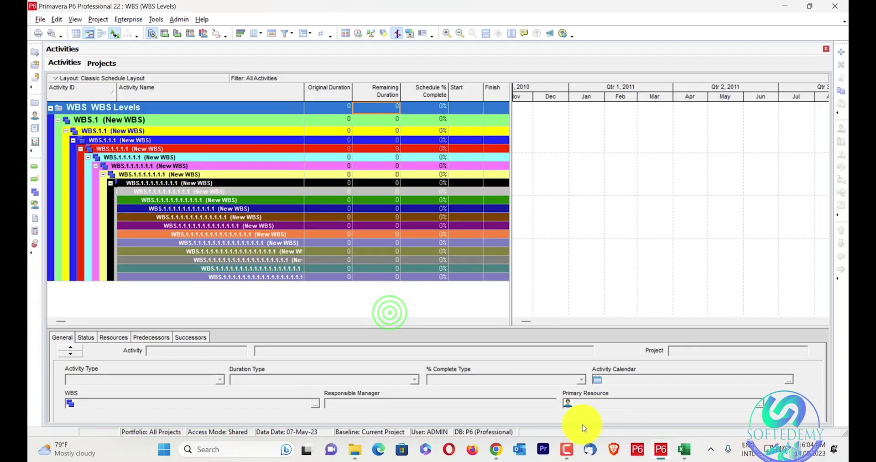
Back on the Softedemy article, hide the ad bar, send 'hi' via WhatsApp chat, then close it
{"action": "left_click", "coordinate": [492, 448]}
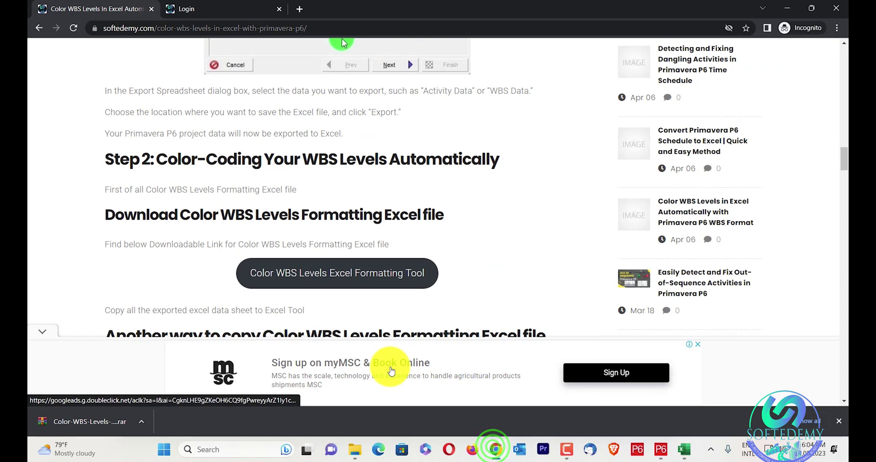
{"action": "left_click", "coordinate": [42, 332]}
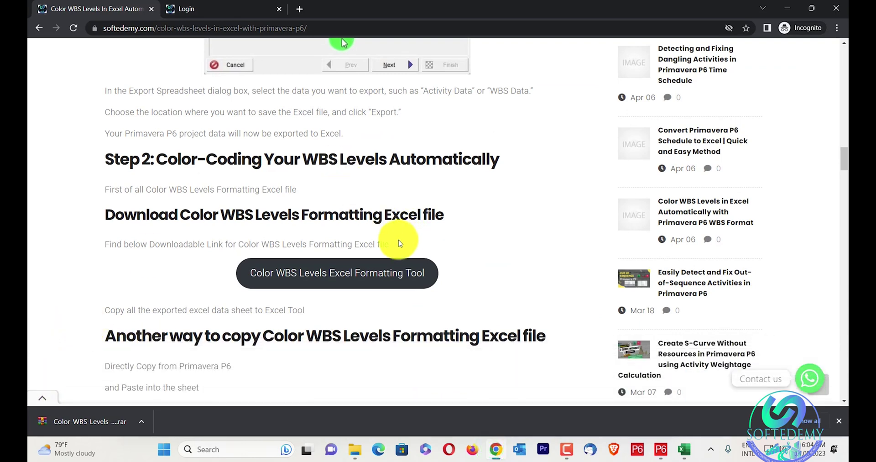
{"action": "left_click", "coordinate": [796, 373]}
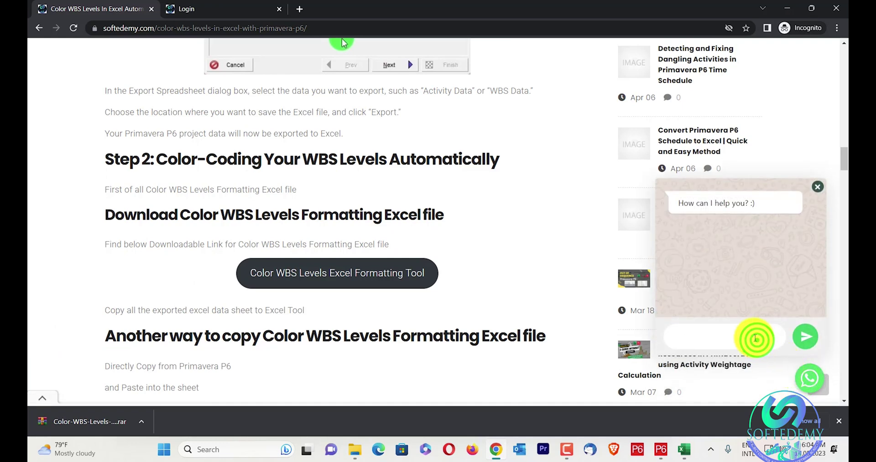
{"action": "type", "text": "hi"}
{"action": "key", "text": "Return"}
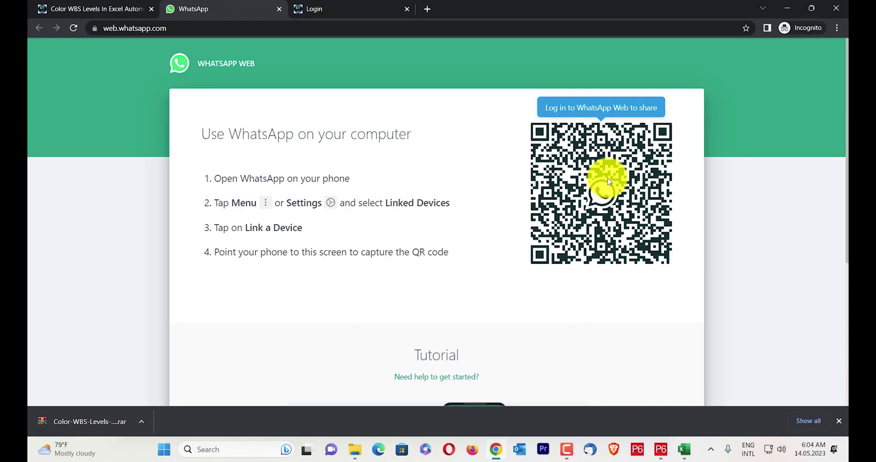
{"action": "left_click", "coordinate": [282, 10]}
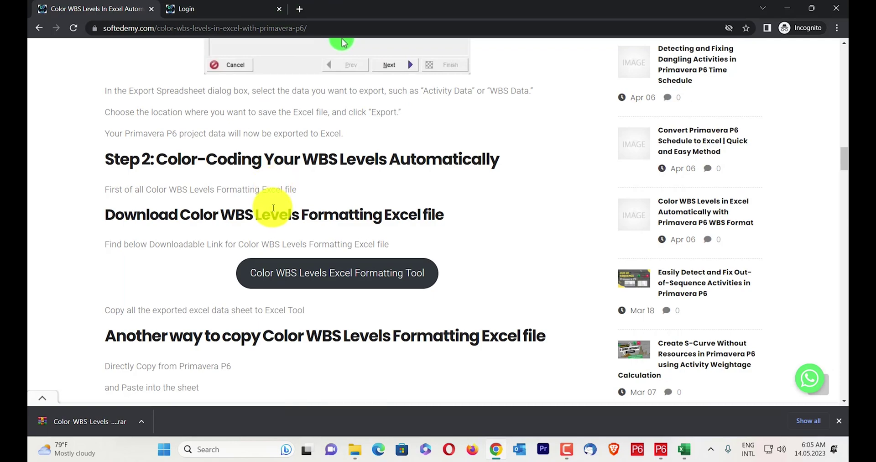
Scroll to the top and show the site's Tools list of XER tools
{"action": "scroll", "coordinate": [274, 205], "scroll_direction": "up", "scroll_amount": 20}
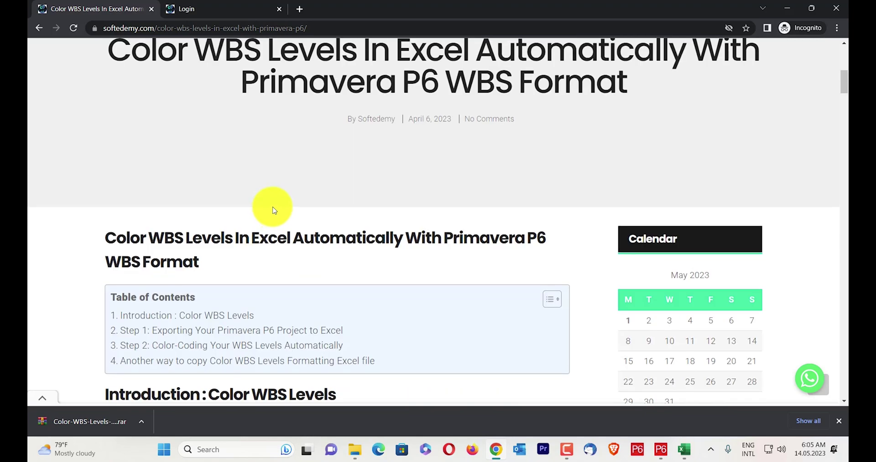
{"action": "scroll", "coordinate": [272, 208], "scroll_direction": "up", "scroll_amount": 6}
{"action": "left_click", "coordinate": [422, 91]}
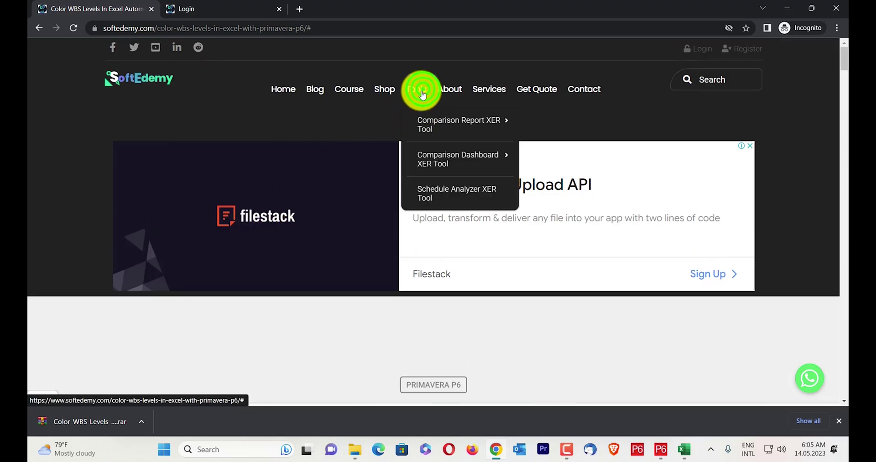